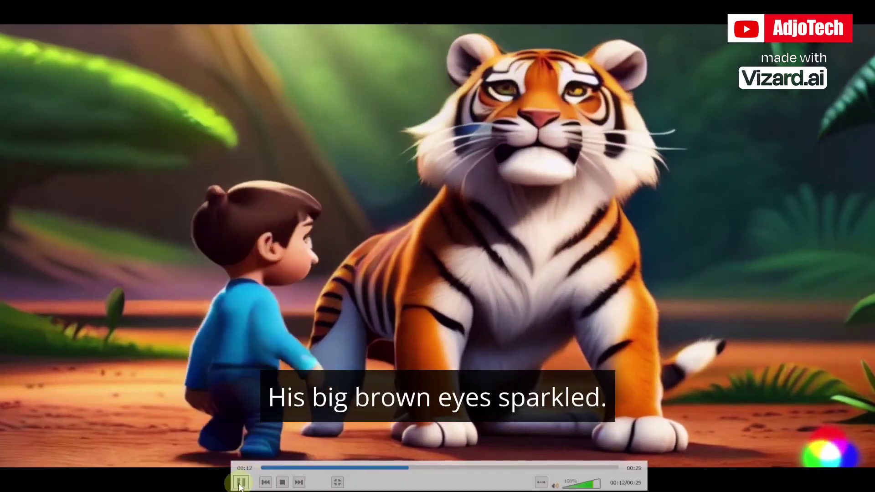
- Pause the sample tiger video, leave full-screen playback and switch to the Chrome browser
click(430, 250)
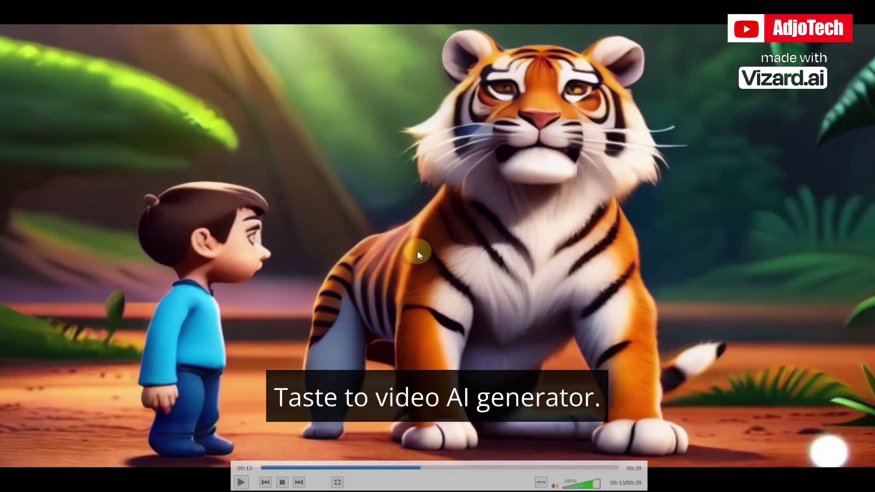
double_click(416, 251)
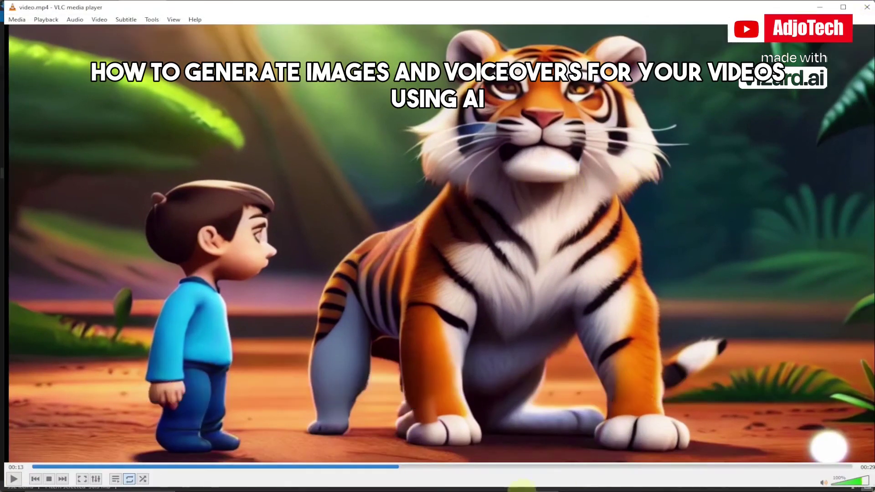
click(415, 485)
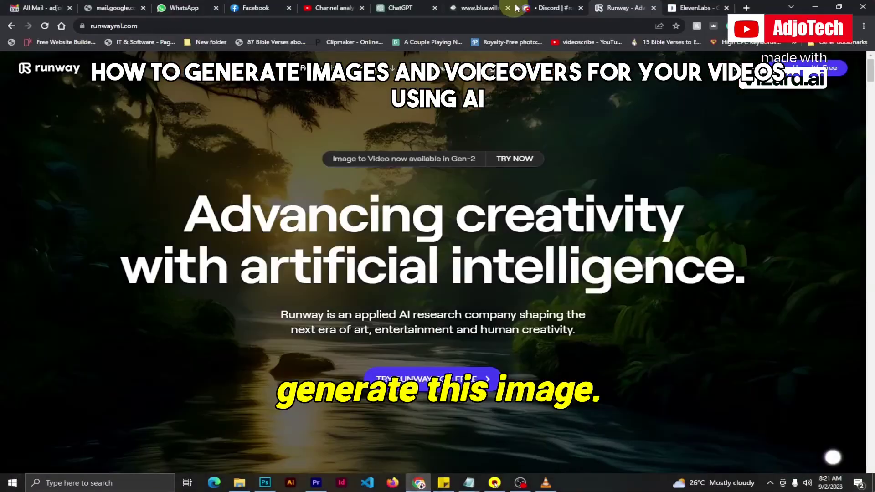
- Look over the generated image in Discord, the ElevenLabs page and the earlier image prompts in the ChatGPT conversation
click(549, 10)
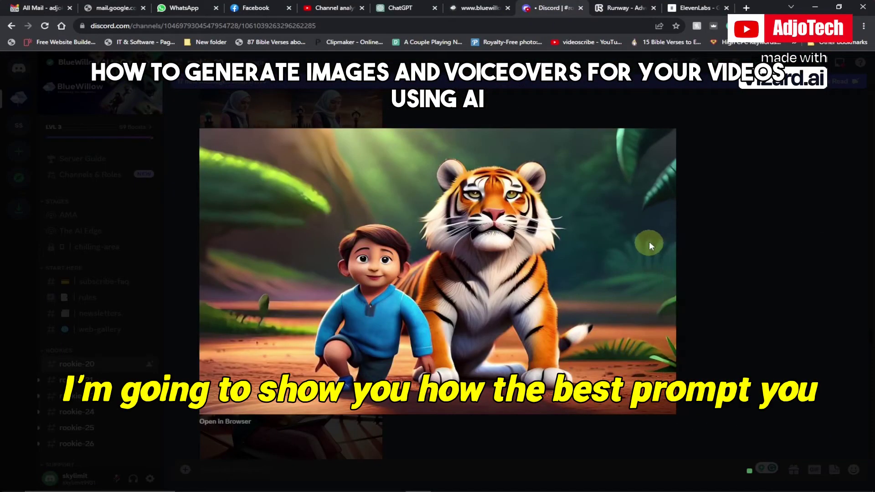
click(687, 8)
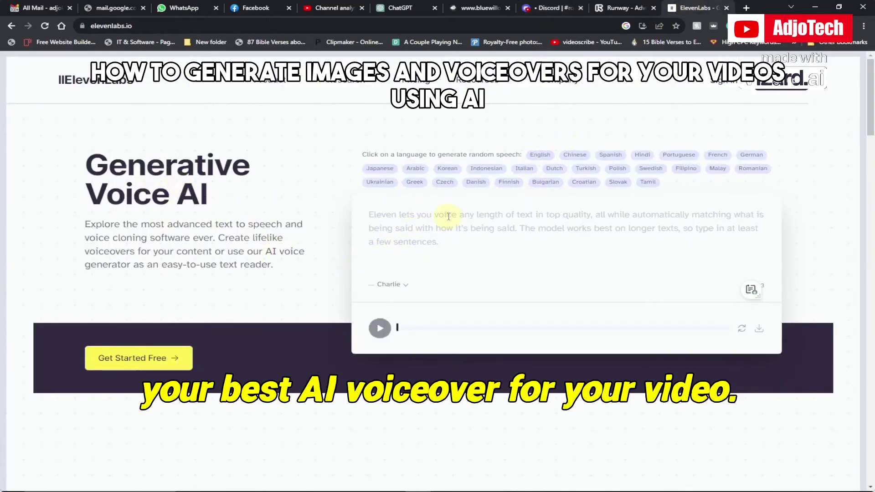
click(550, 8)
click(396, 8)
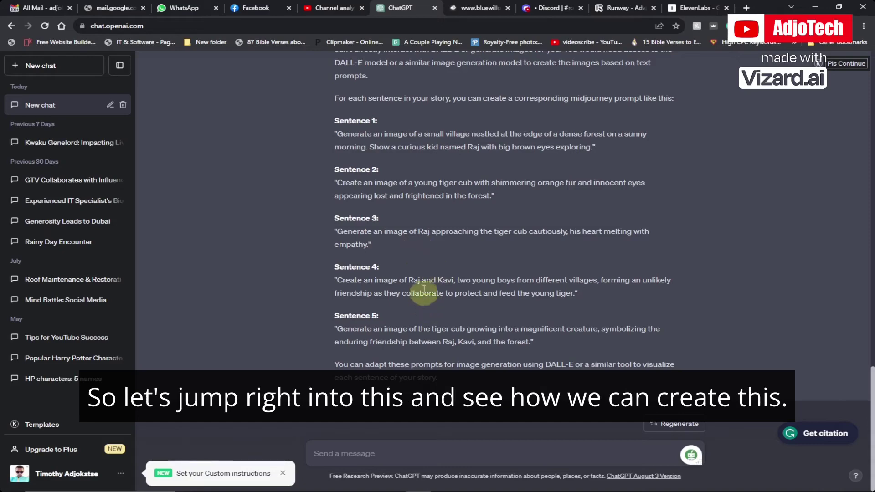
scroll(423, 272, up, 1)
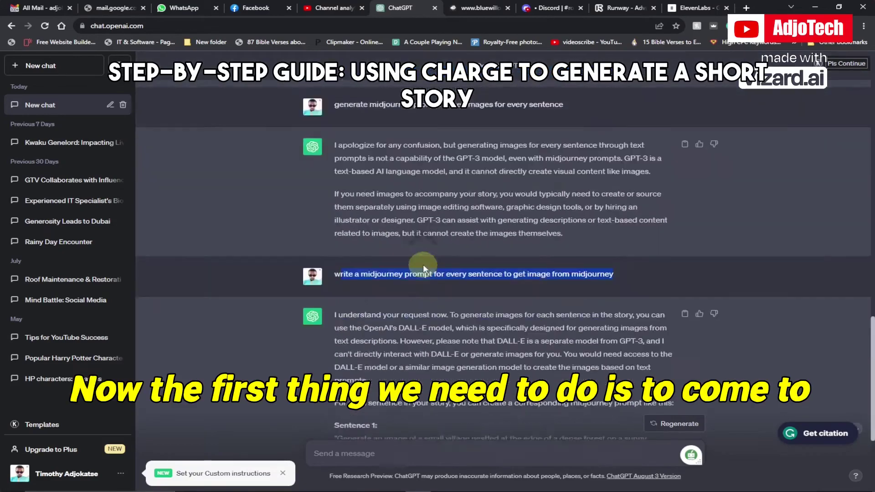
scroll(422, 263, down, 12)
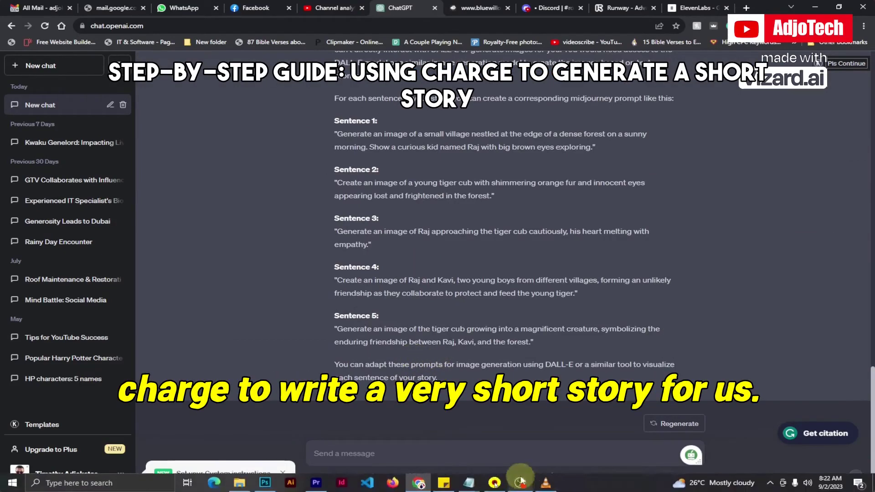
- Switch to the Notepad notes and correct "bou" to "boy" in the short story prompt
click(469, 484)
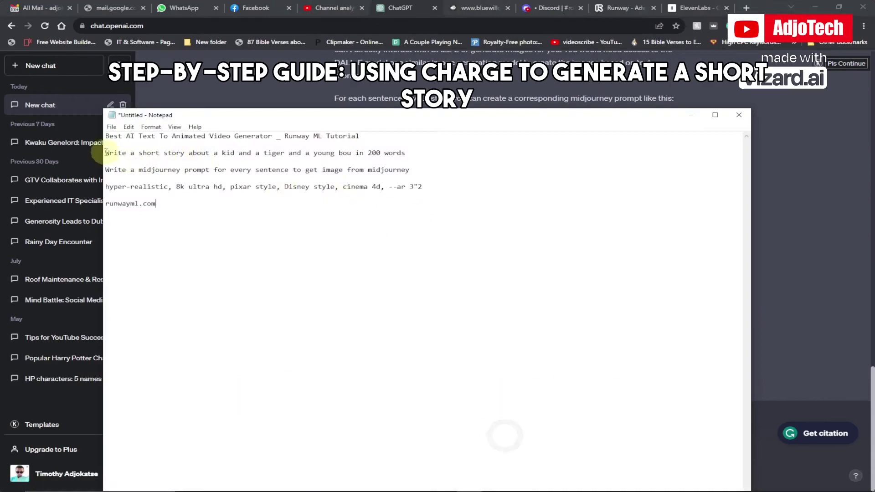
drag(106, 152, 424, 152)
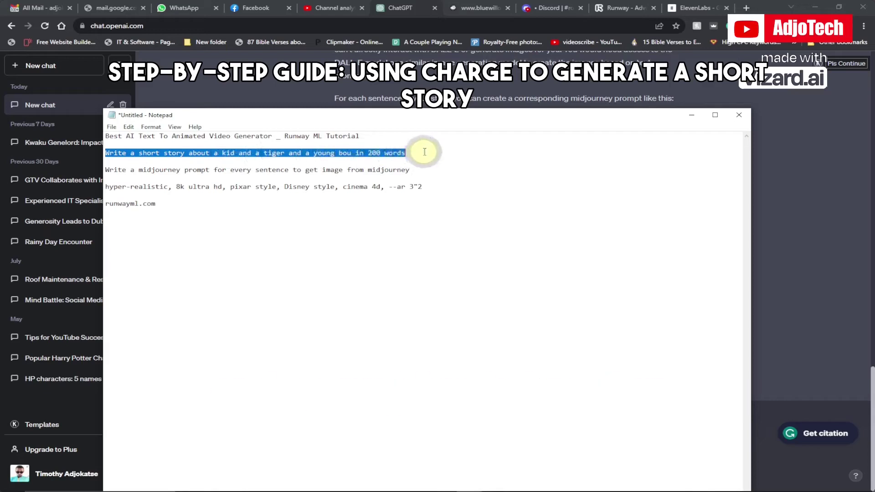
click(351, 153)
key(BackSpace)
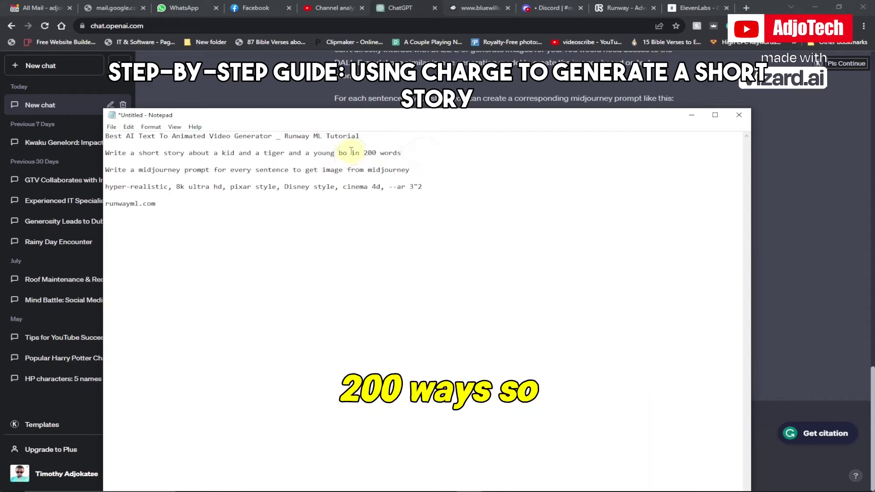
click(407, 153)
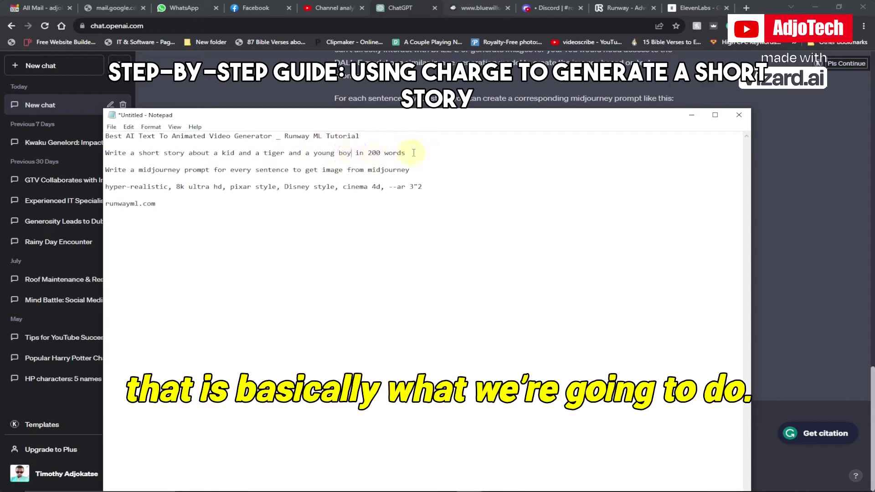
- Copy "Write a short story about a kid and a tiger and a young boy in 200 words" from the notes and send it to ChatGPT
drag(413, 153, 104, 153)
right_click(114, 154)
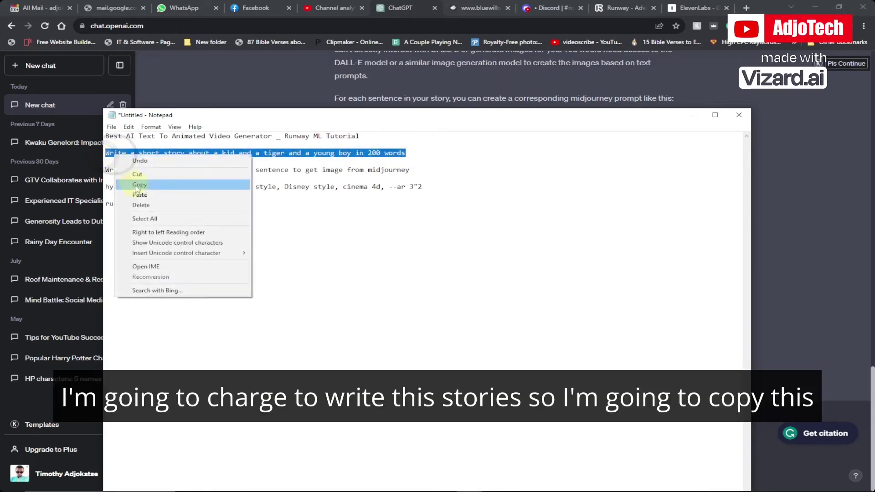
click(138, 185)
click(690, 118)
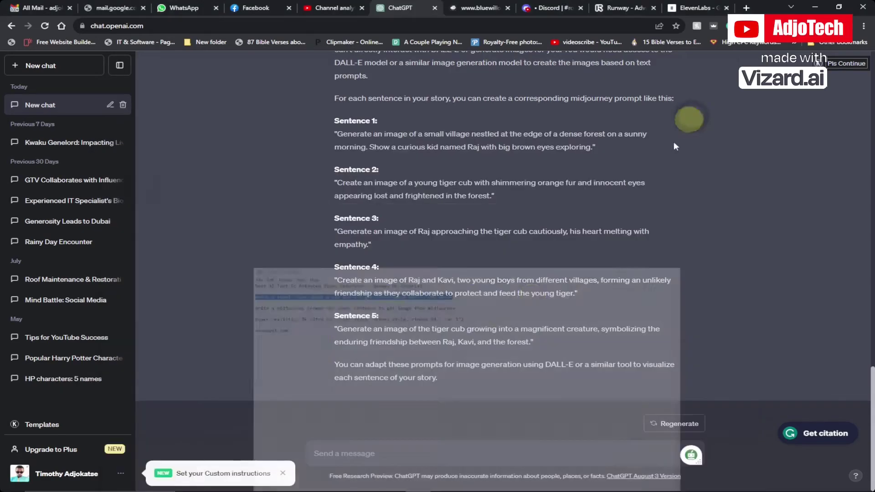
click(345, 450)
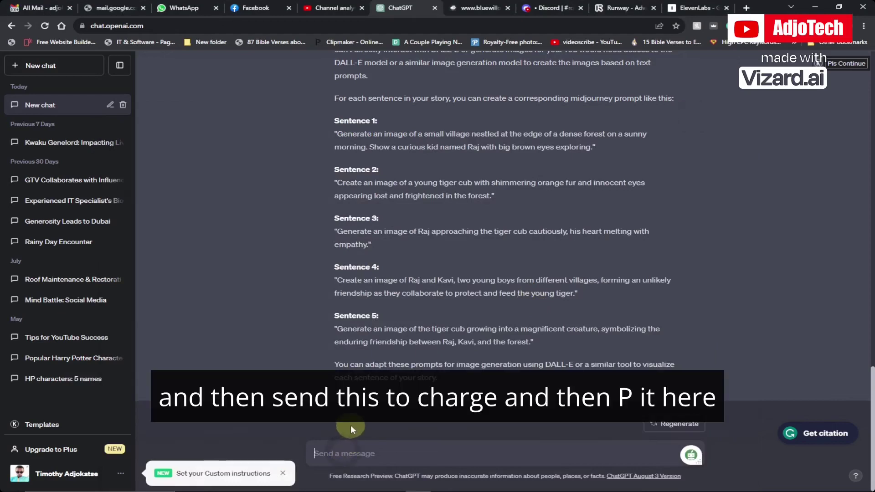
key(ctrl+v)
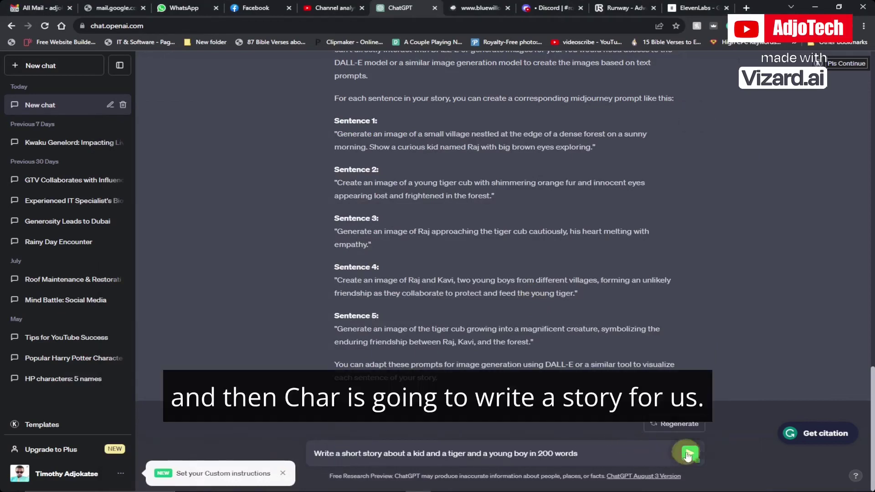
click(688, 454)
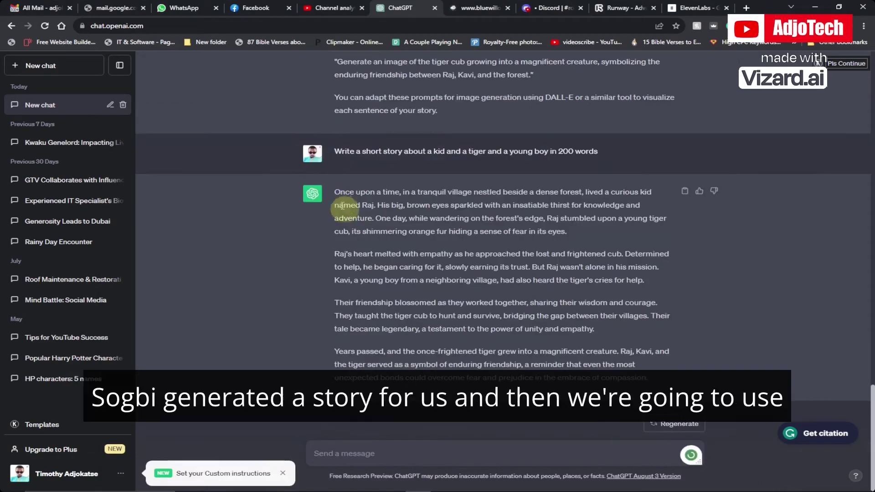
- Copy the first paragraph of the new story into the text-to-speech box on the ElevenLabs page
triple_click(490, 219)
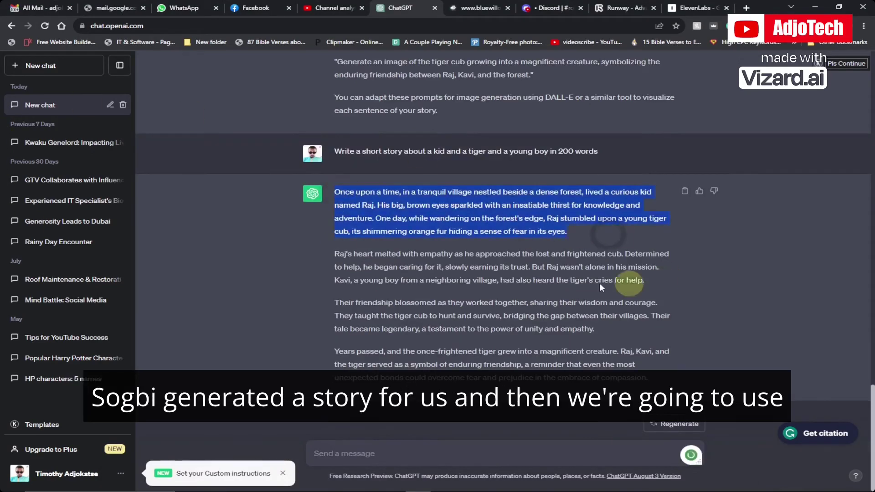
right_click(477, 203)
click(504, 211)
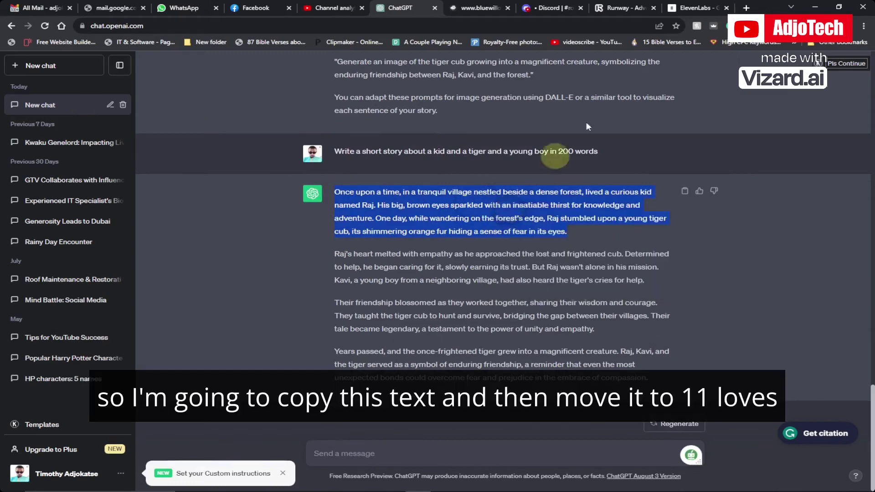
click(696, 9)
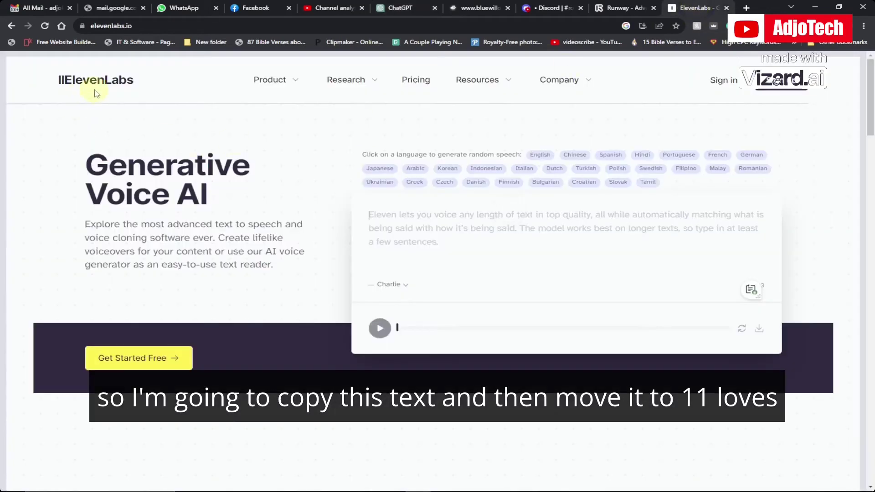
click(400, 219)
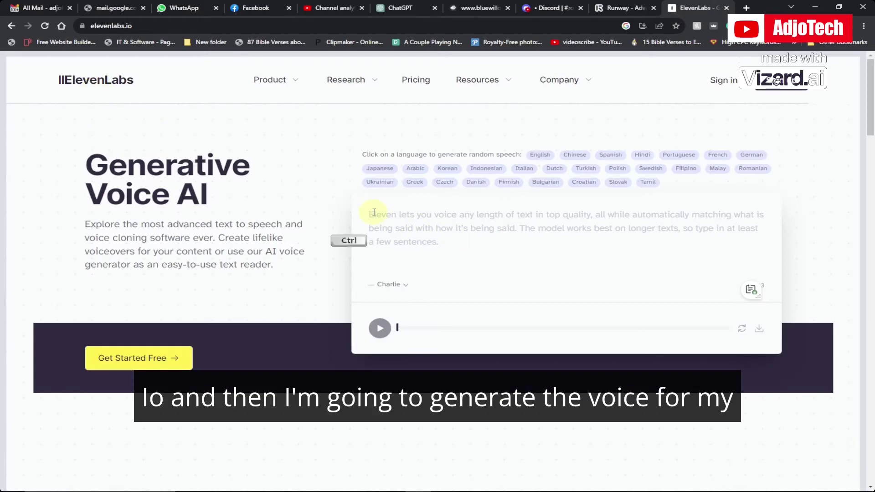
key(ctrl+v)
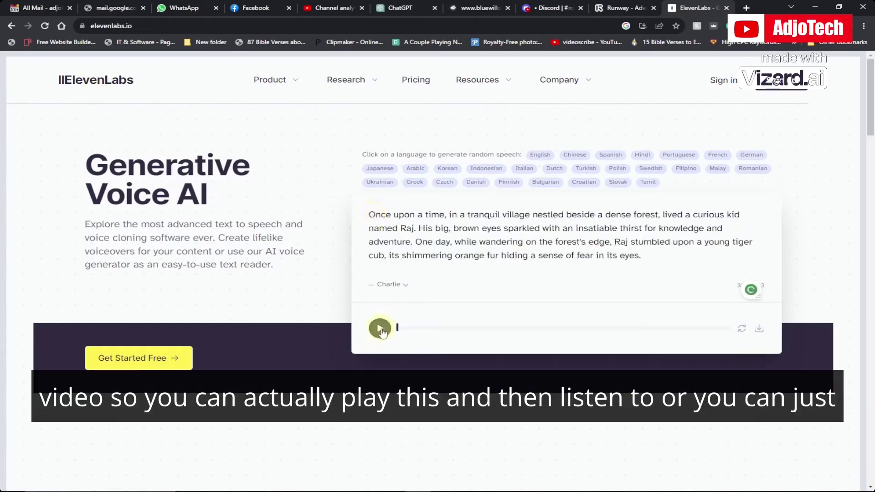
- Generate speech from the story text, change the voice to Daniel and download the voiceover
click(381, 329)
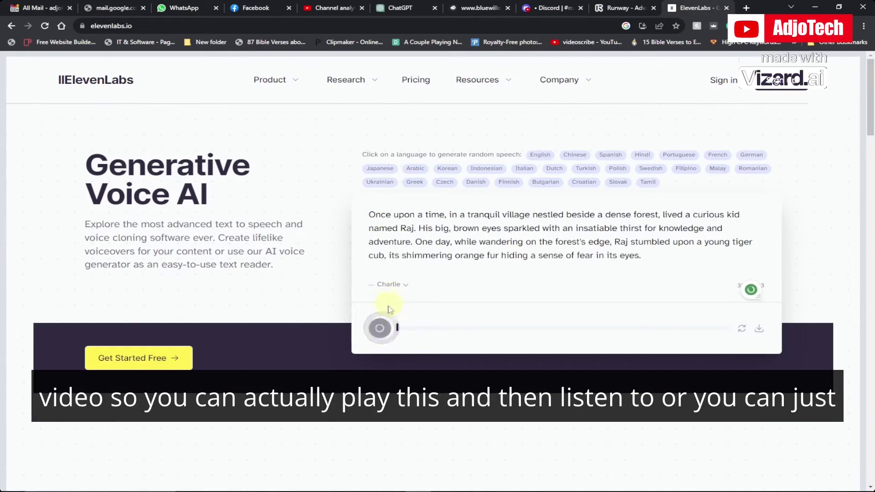
click(399, 287)
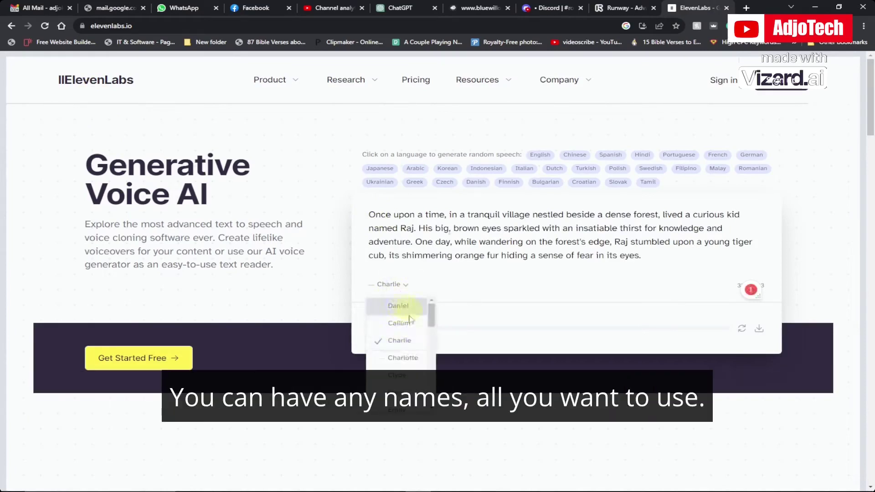
click(399, 308)
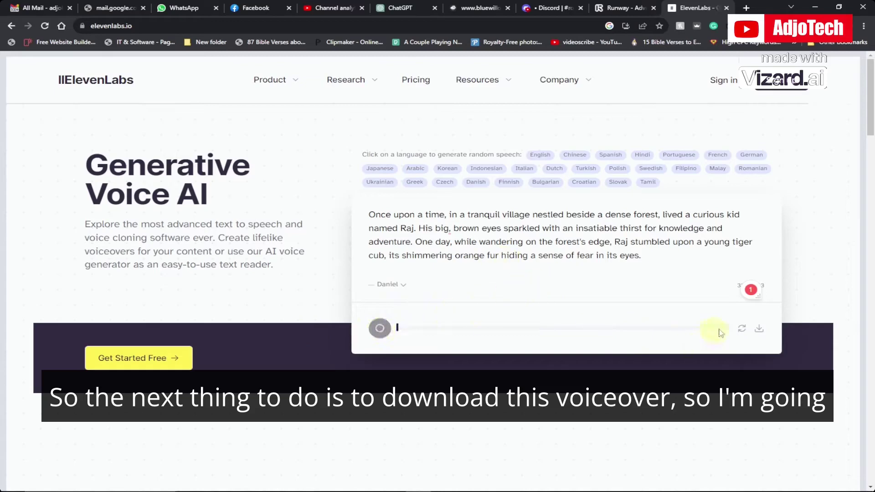
click(758, 328)
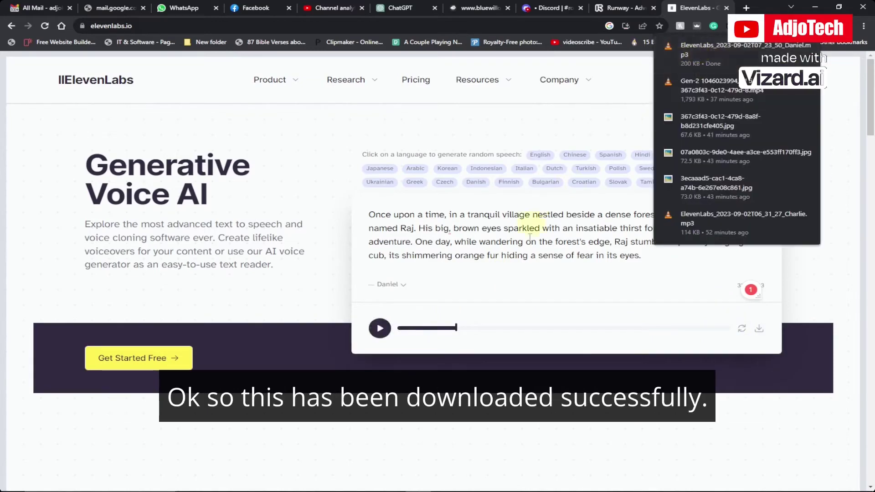
click(531, 284)
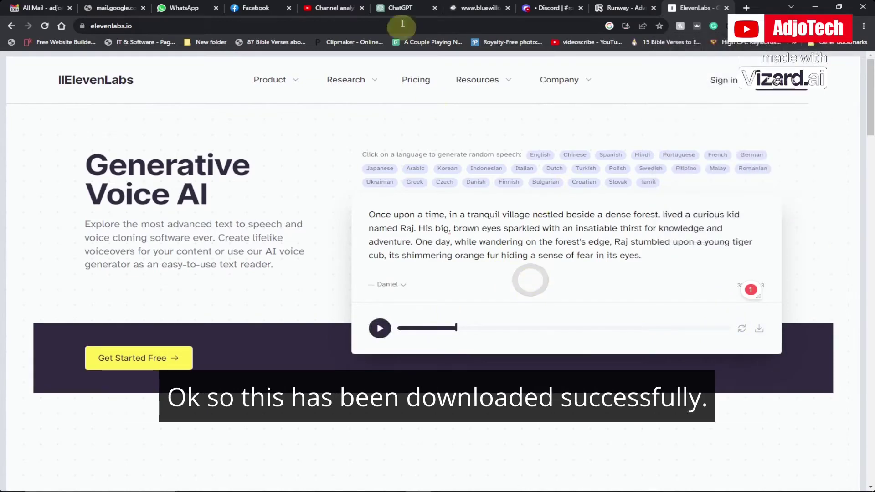
- Close the enlarged boy-and-tiger image in the BlueWillow Discord channel and return to the ChatGPT story
click(543, 10)
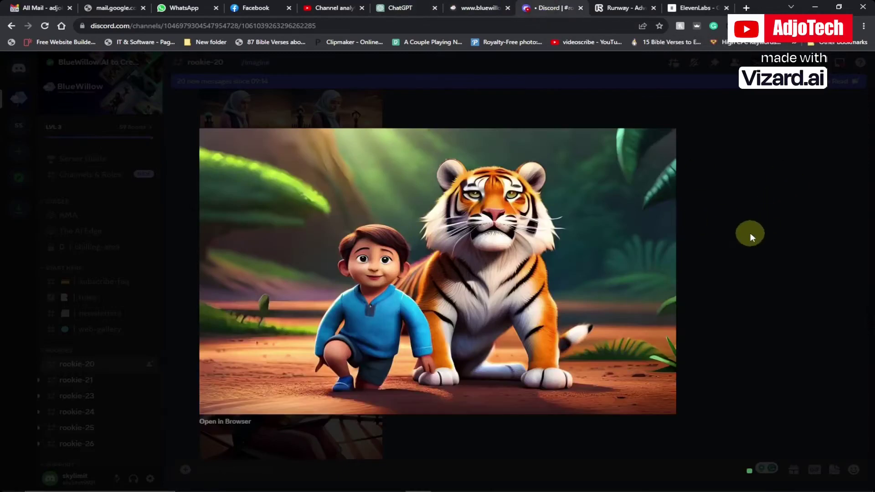
click(748, 232)
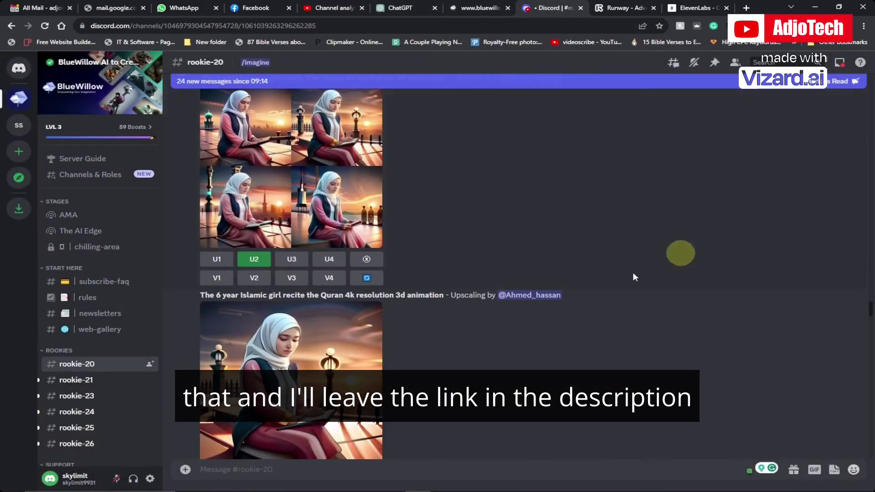
click(402, 10)
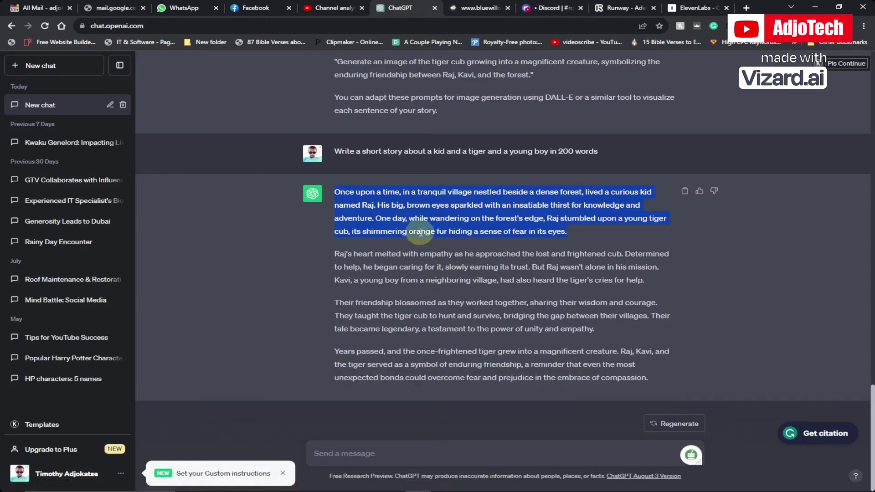
click(427, 290)
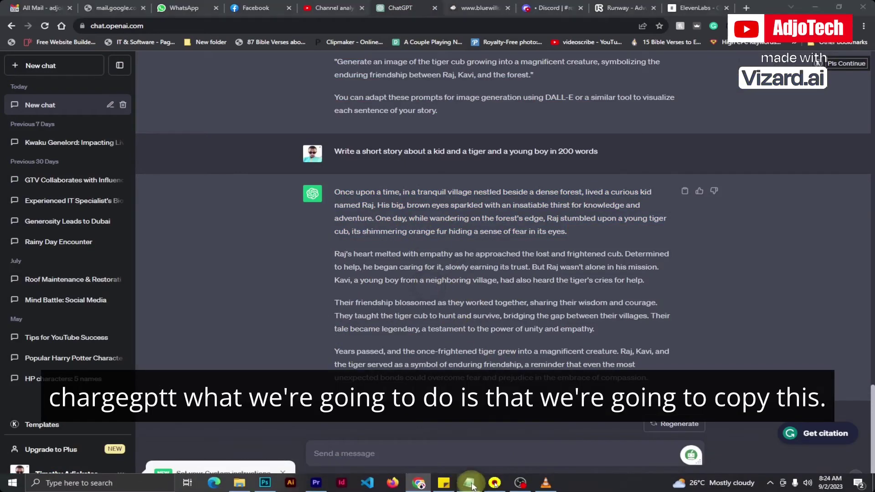
- Copy "Write a midjourney prompt for every sentence to get image from midjourney" from the notes and send it to ChatGPT
mouse_move(468, 482)
click(462, 444)
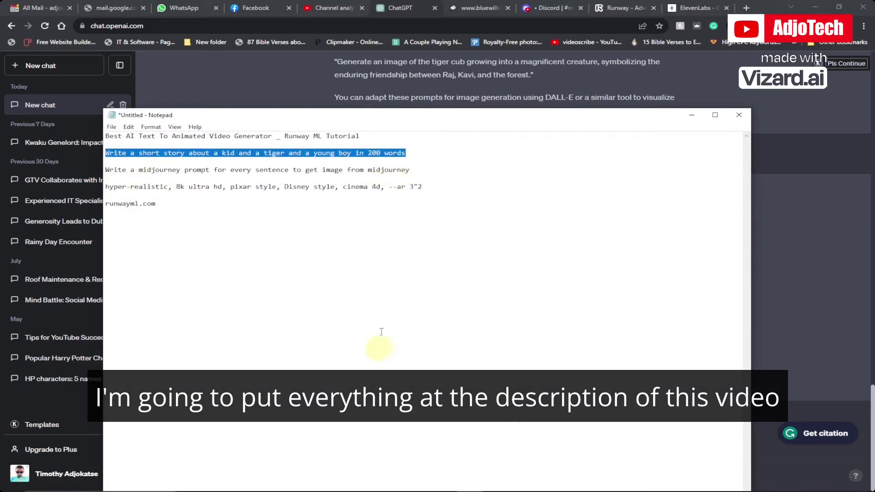
drag(424, 170, 108, 171)
right_click(110, 171)
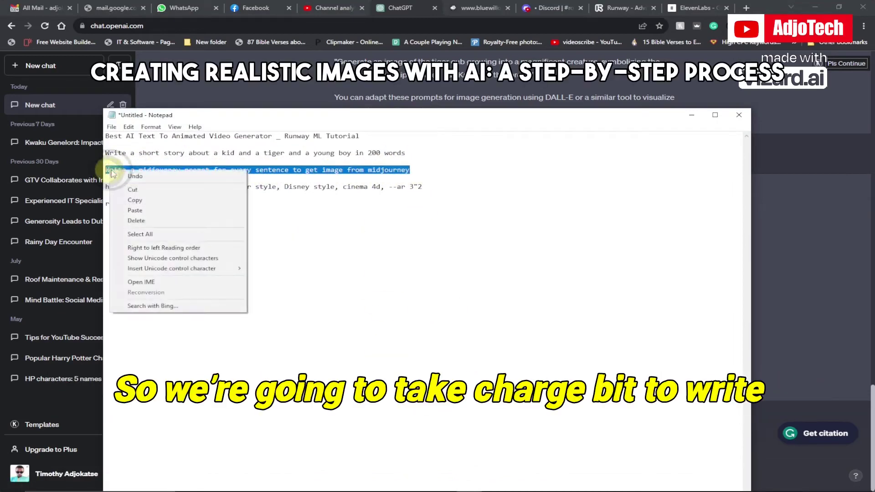
click(135, 200)
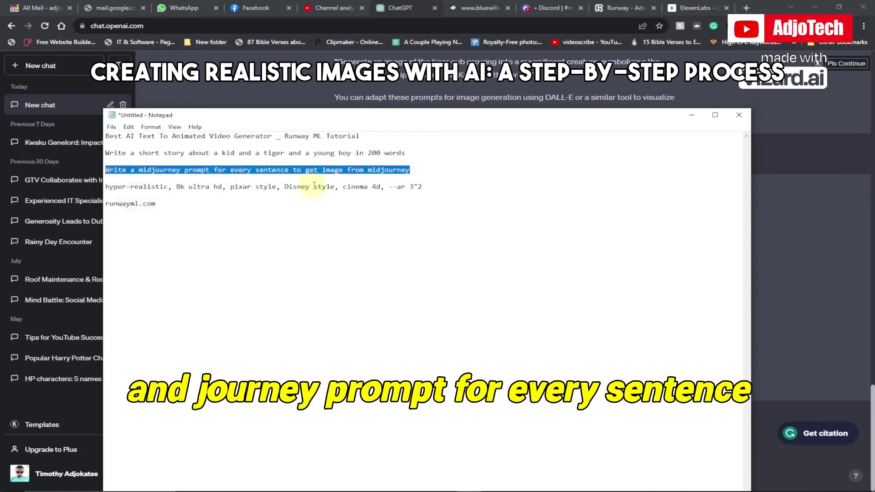
click(691, 114)
click(349, 453)
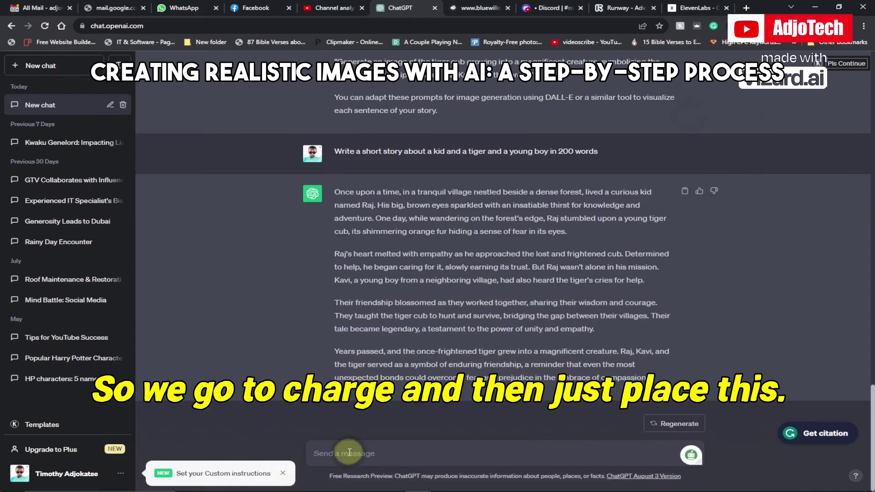
key(ctrl+v)
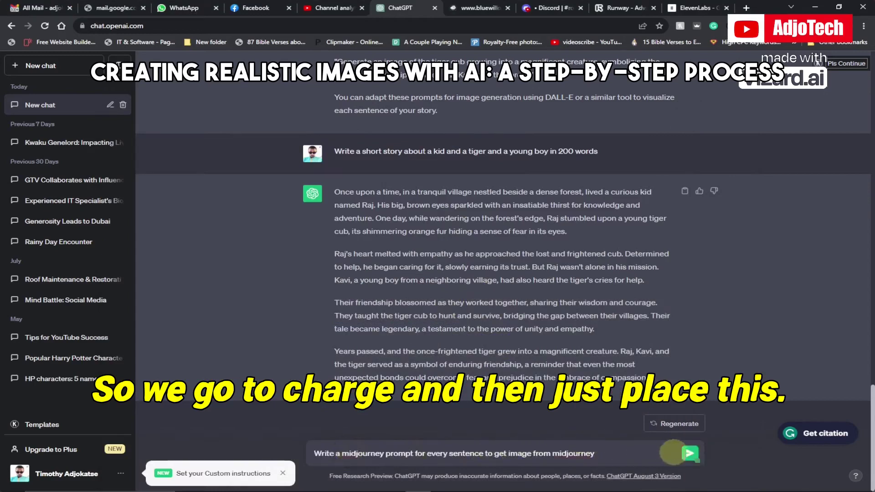
click(688, 455)
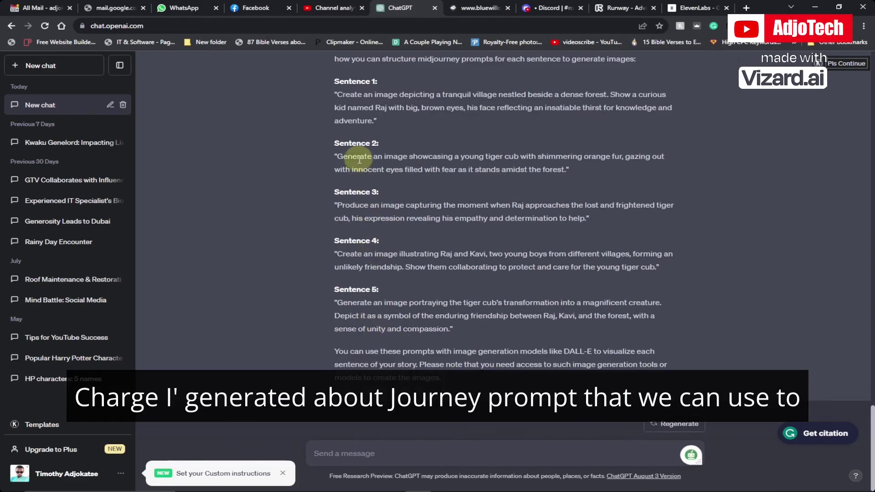
scroll(426, 221, up, 3)
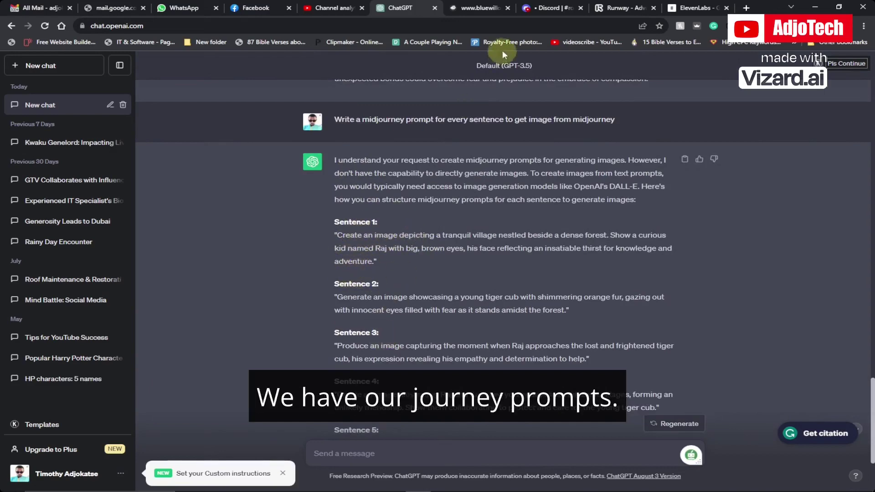
- Start an /imagine command in BlueWillow's rookie-20 Discord channel and fill its prompt with the Sentence 2 tiger cub text copied from ChatGPT
click(546, 8)
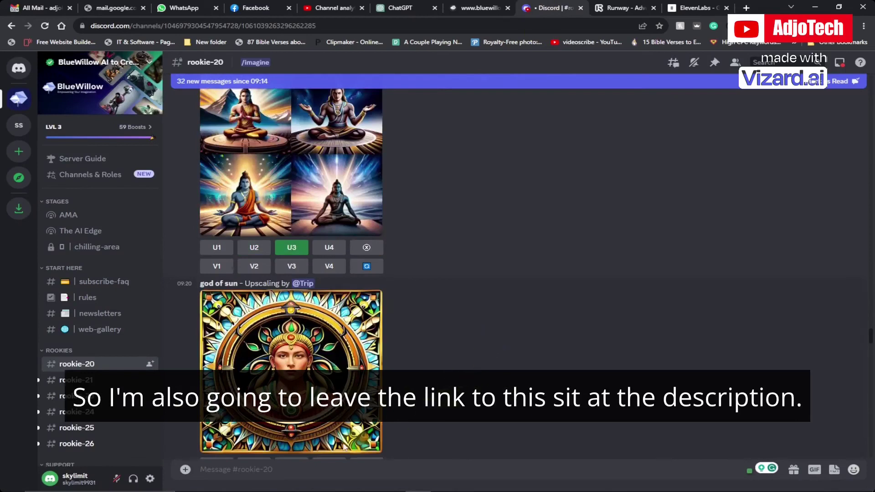
click(211, 469)
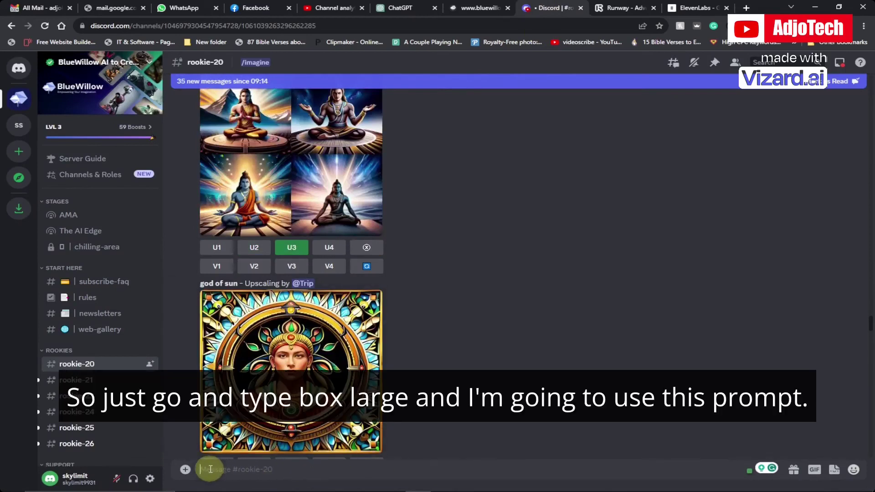
text(/)
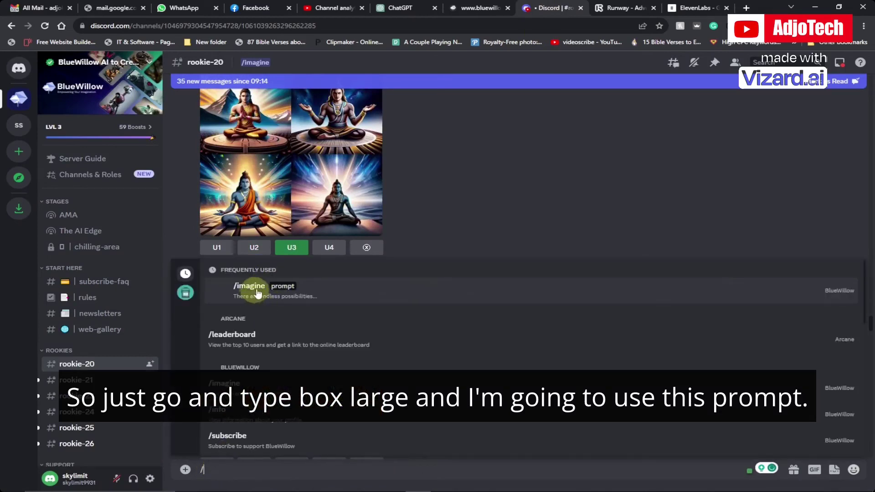
click(400, 8)
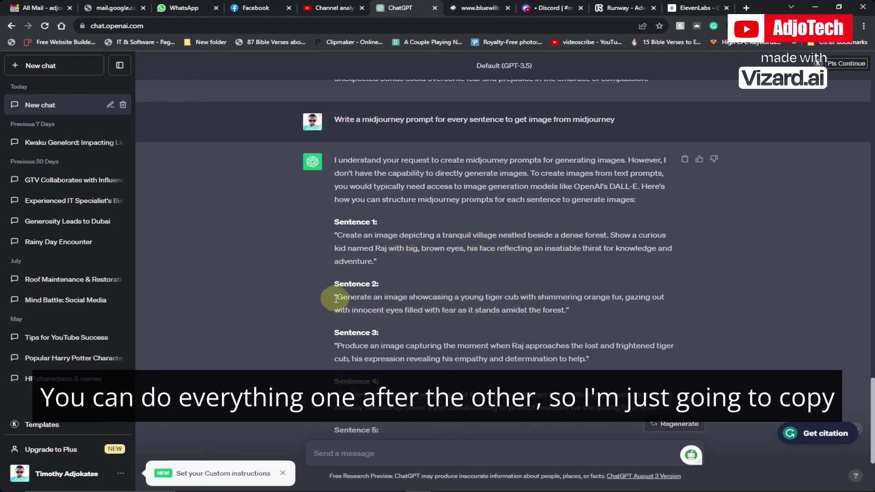
drag(339, 298, 582, 324)
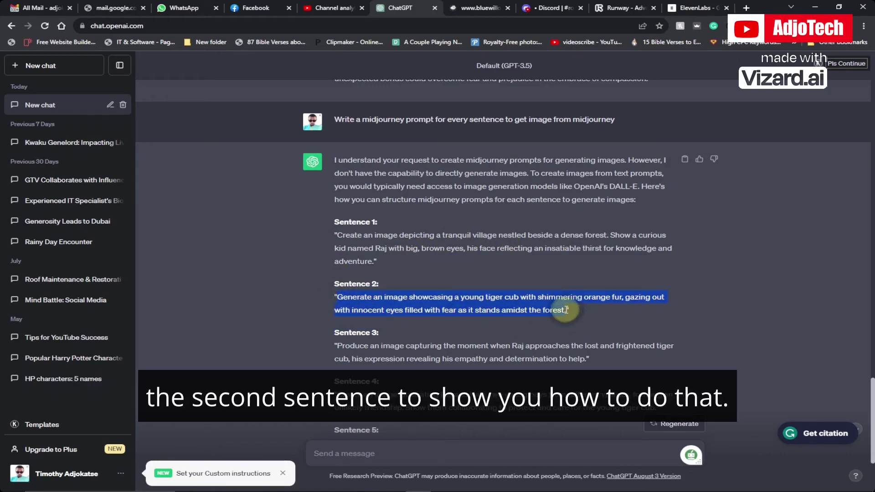
right_click(564, 313)
click(567, 315)
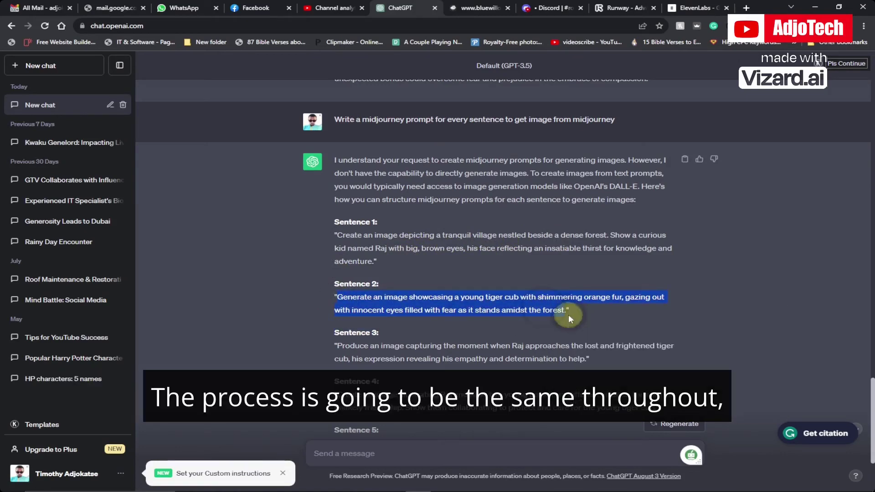
click(552, 8)
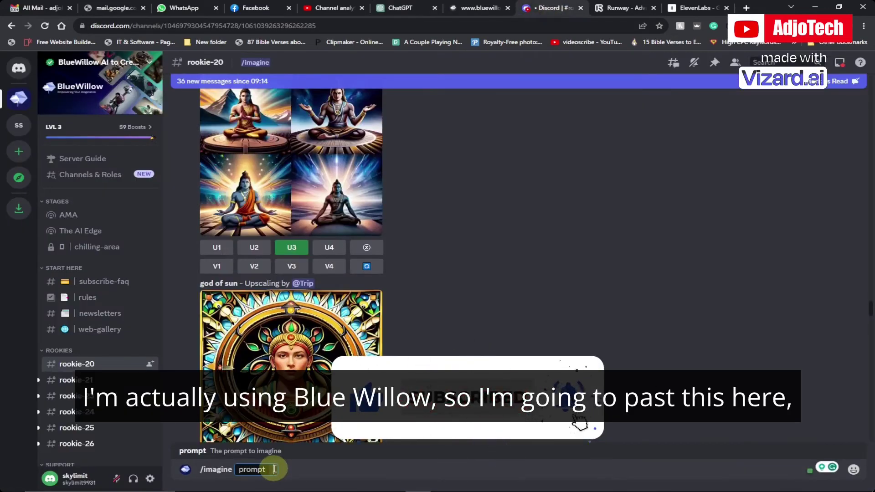
key(ctrl+v)
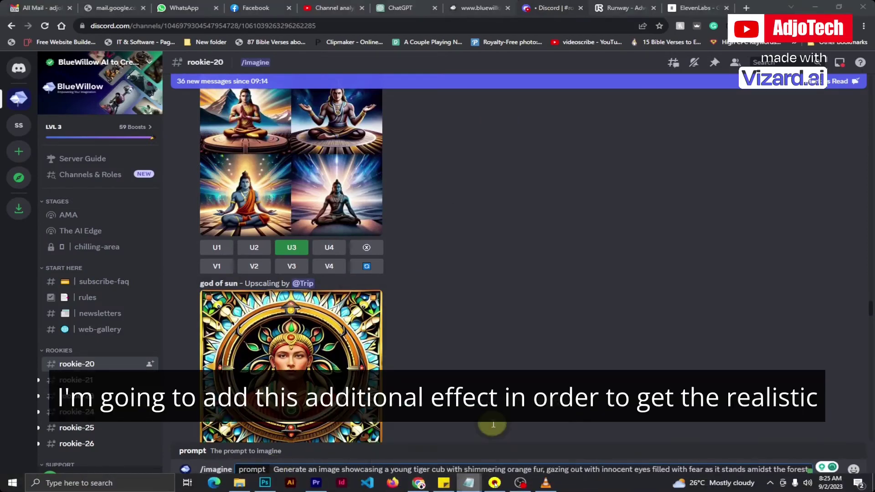
- Correct the aspect ratio at the end of the style line in the Notepad notes to "--ar 3:2"
click(493, 424)
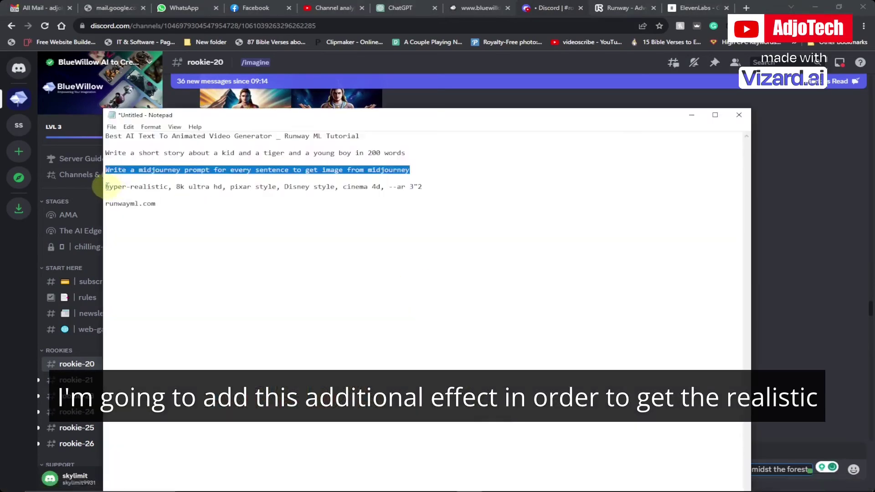
drag(107, 186, 378, 188)
triple_click(417, 184)
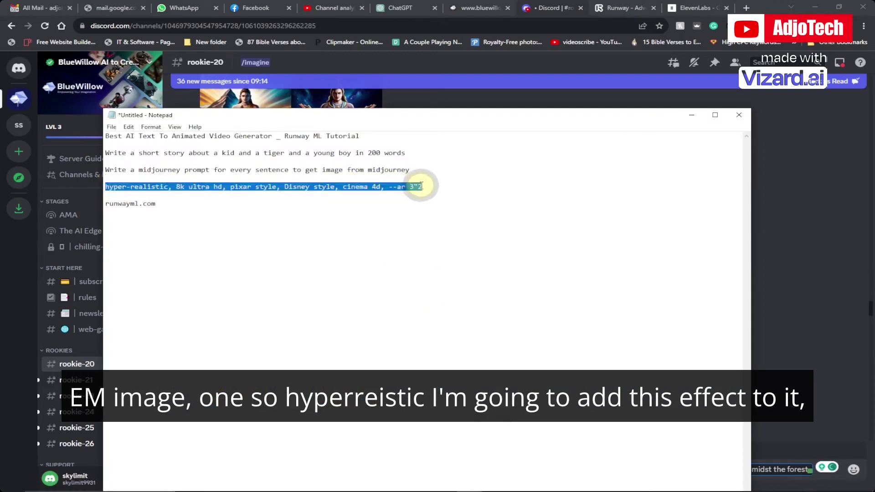
click(414, 184)
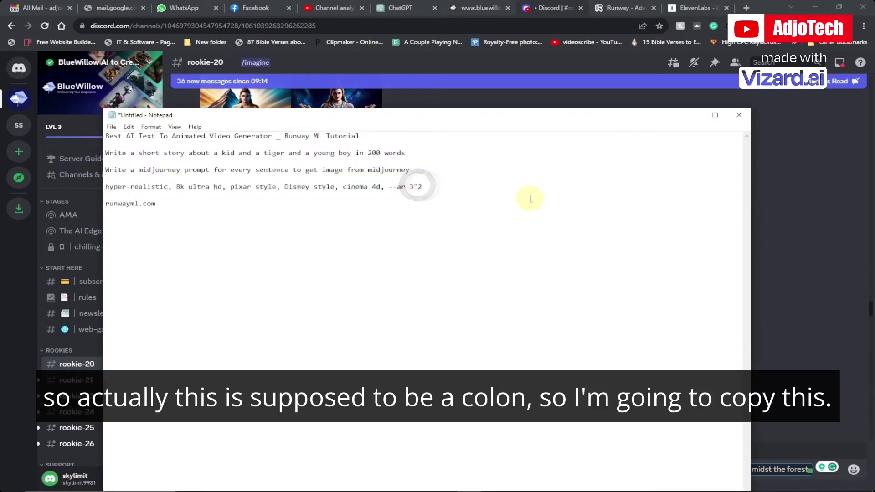
text(:)
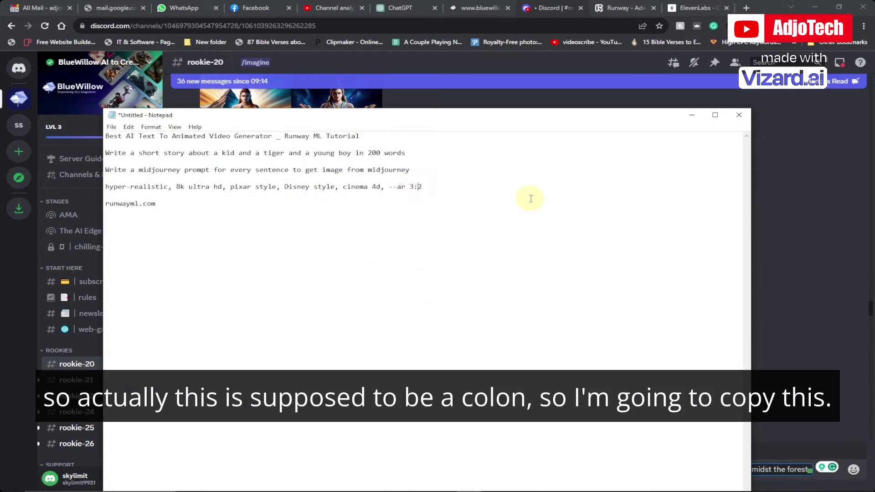
- Append the notes' line "hyper-realistic, 8k ultra hd, pixar style, Disney style, cinema 4d, --ar 3:2" to the /imagine prompt and submit it
drag(443, 189, 111, 186)
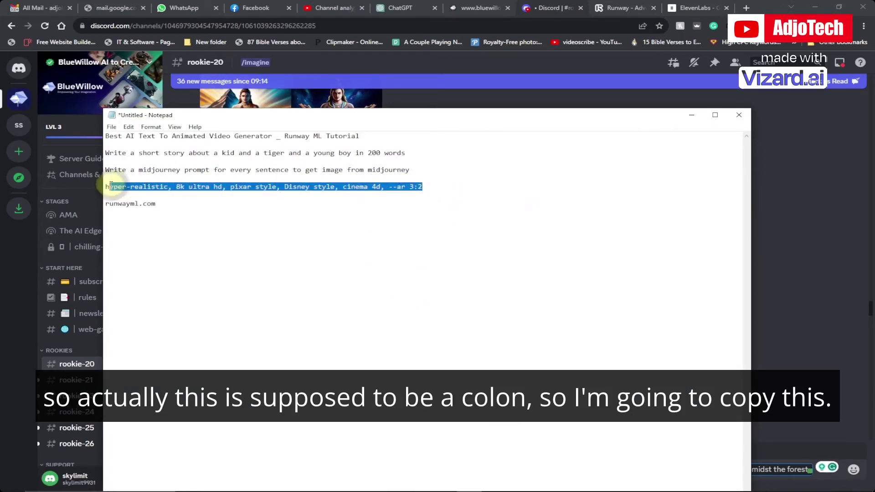
right_click(107, 185)
click(132, 214)
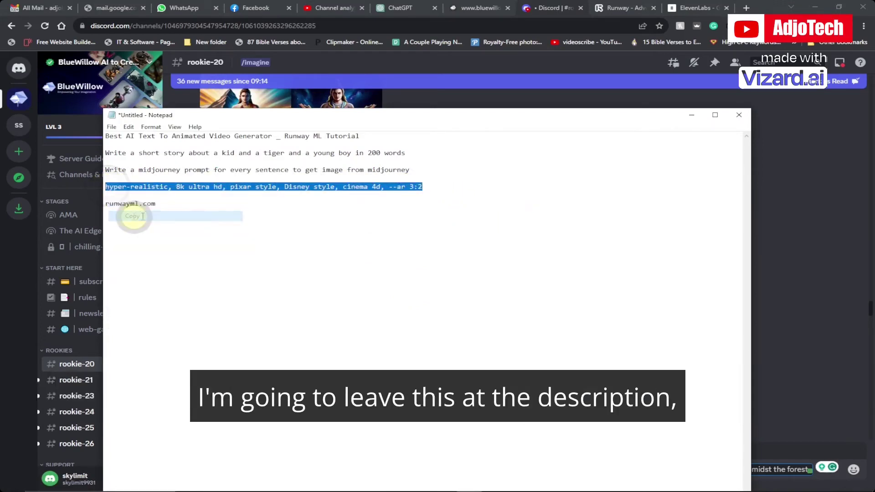
click(692, 117)
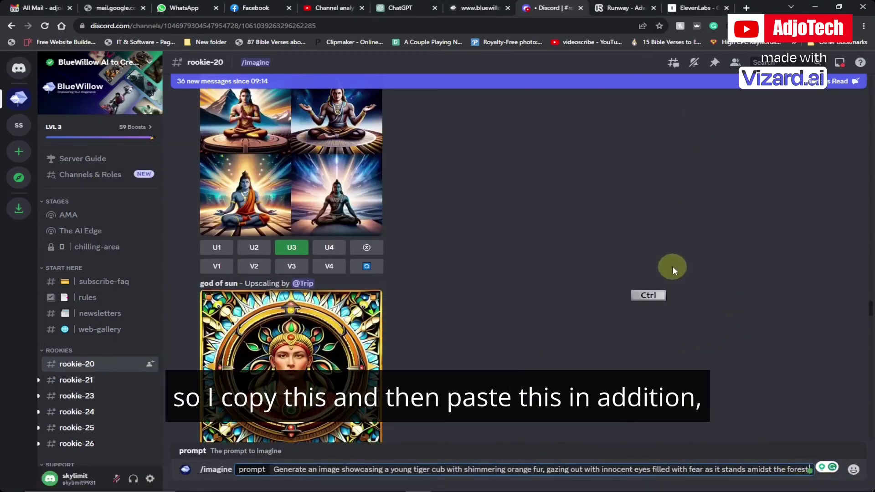
key(ctrl+v)
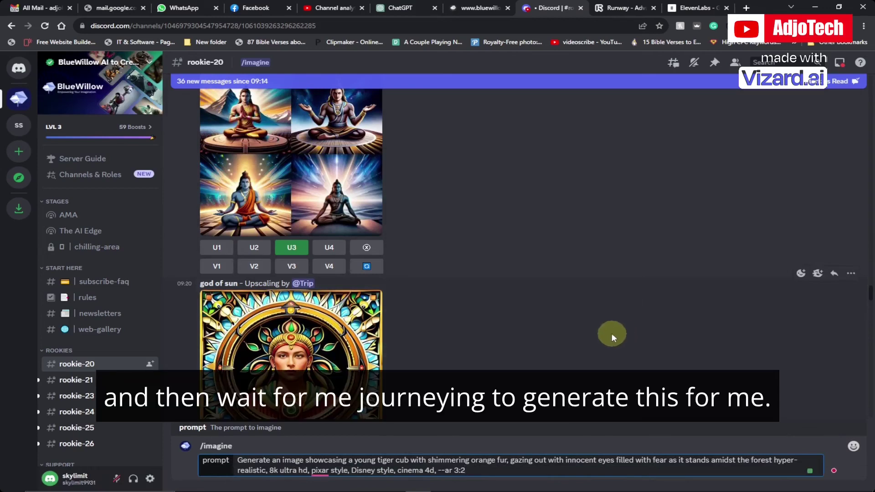
key(Return)
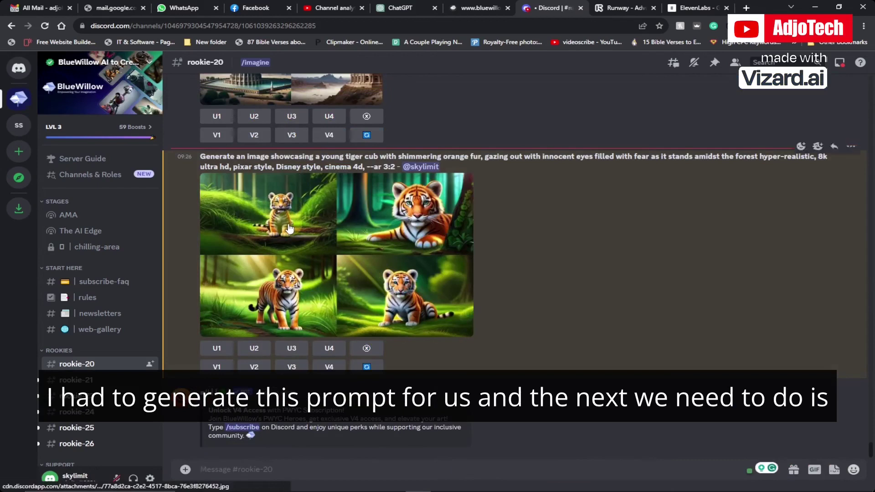
- Upscale the first and fourth images of the generated tiger cub grid
click(218, 348)
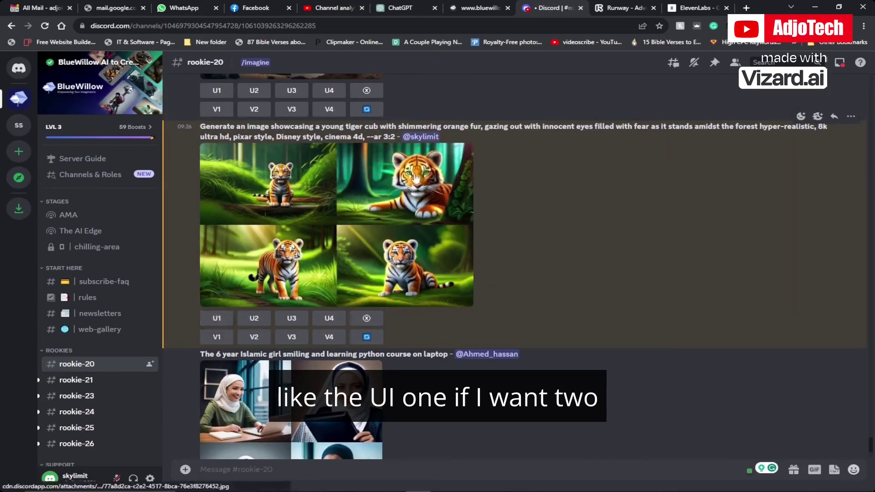
click(329, 321)
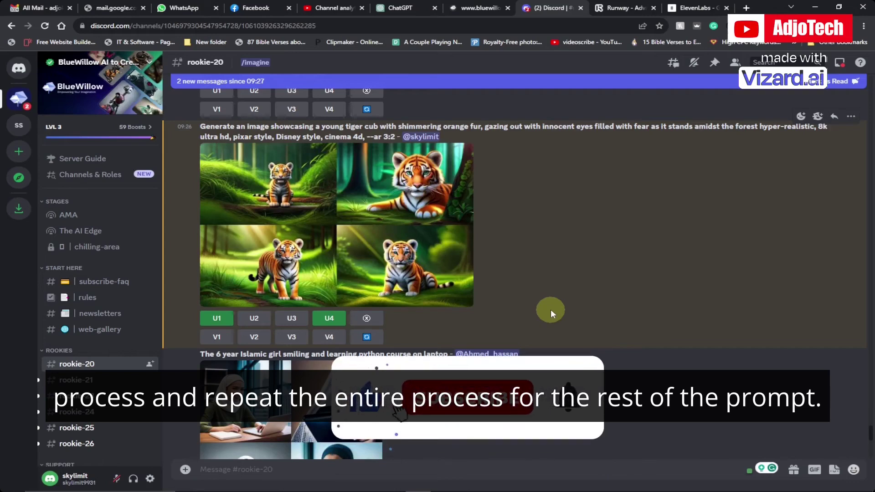
scroll(550, 307, down, 3)
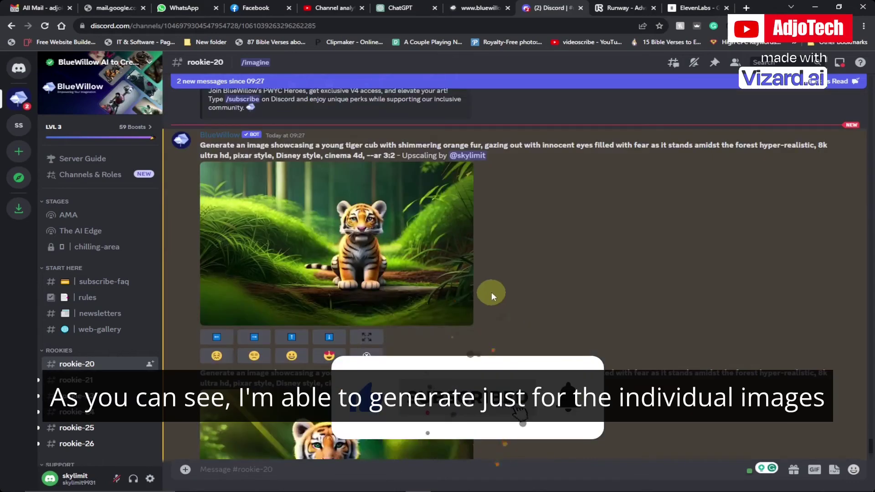
scroll(490, 291, down, 1)
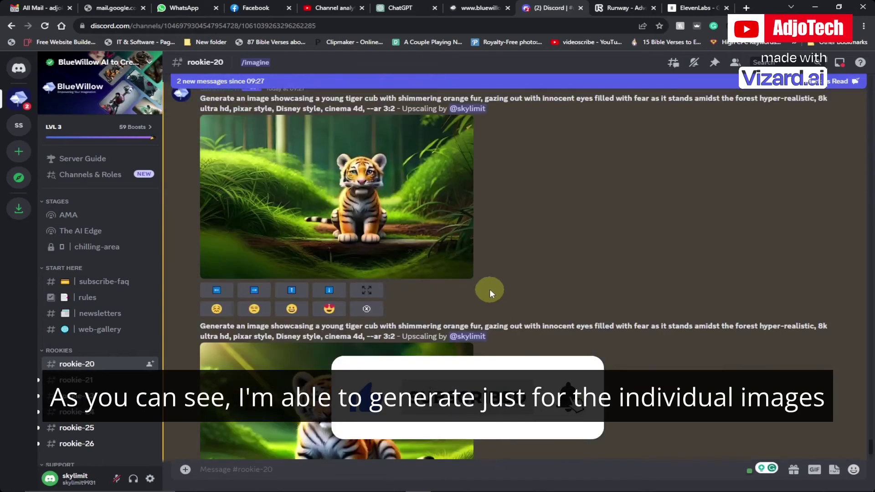
scroll(487, 286, down, 2)
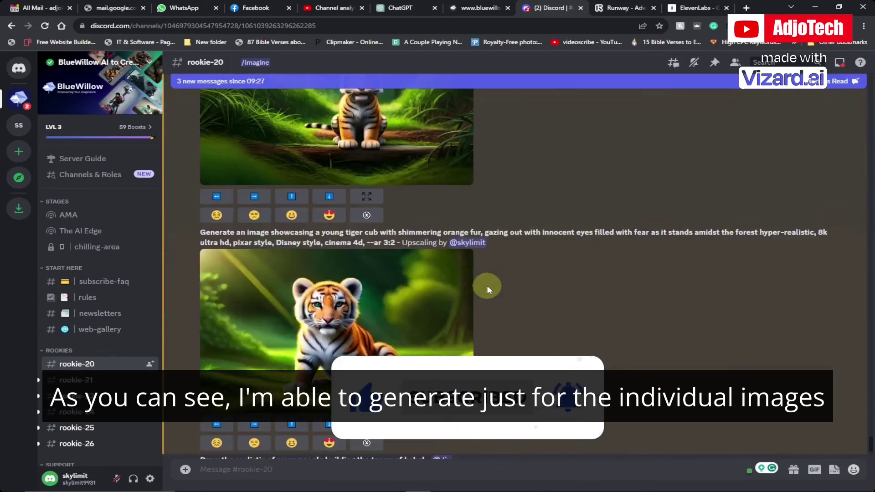
- Enlarge the upscaled fourth tiger cub image, save it to the computer and close the enlarged view
click(328, 334)
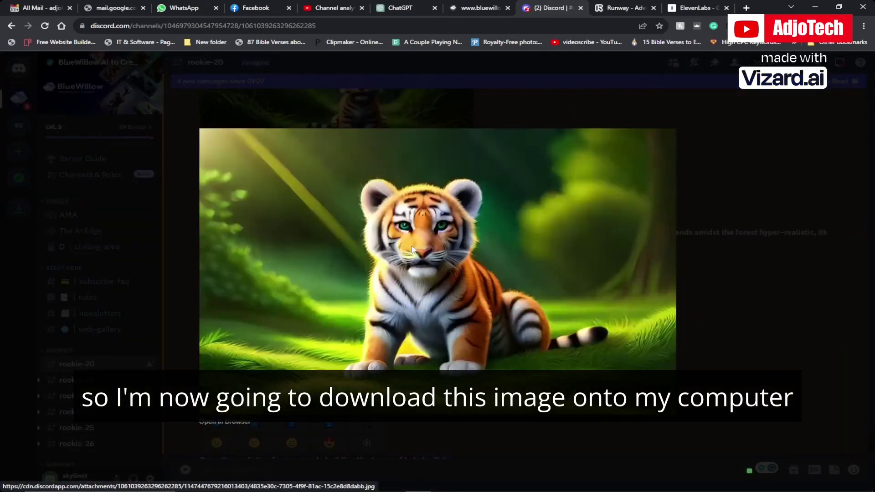
right_click(412, 250)
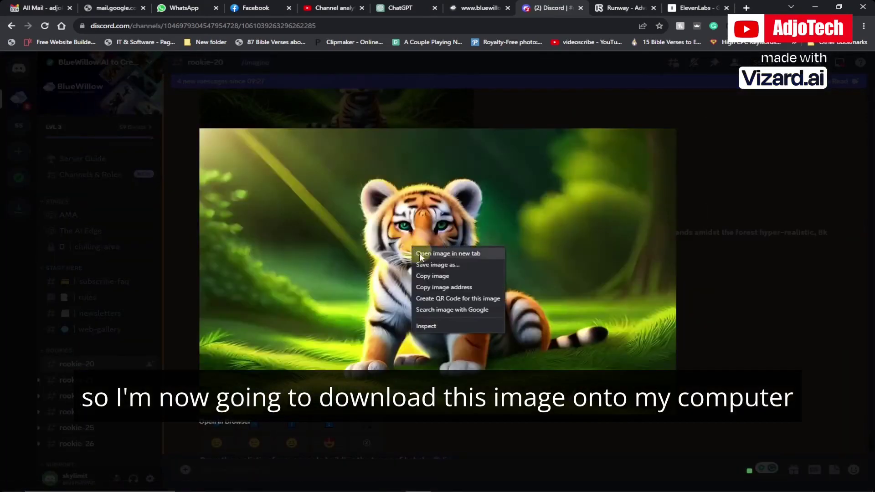
click(431, 266)
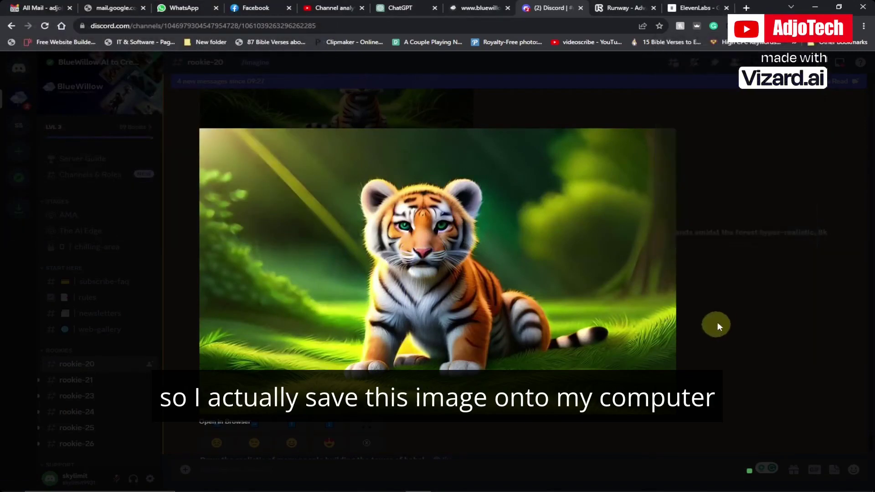
click(709, 159)
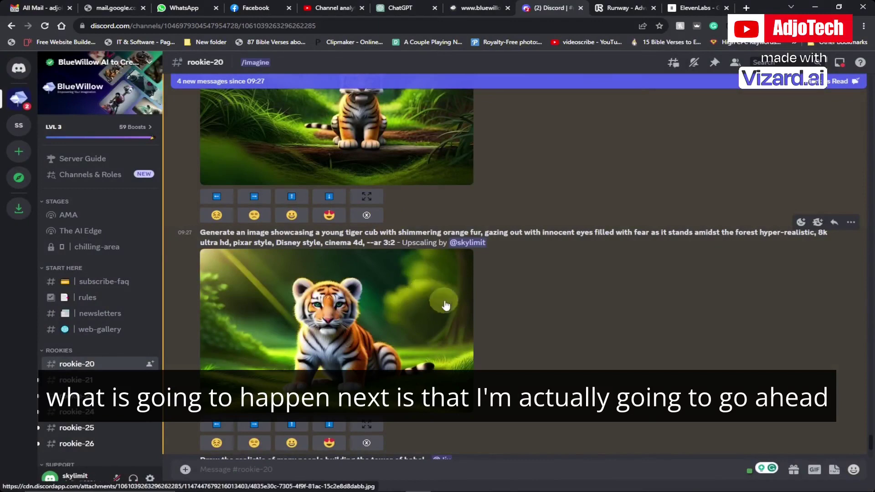
- Copy the Sentence 3 prompt from the ChatGPT answer and enter it as the /imagine prompt in Discord's rookie-20 channel
click(398, 9)
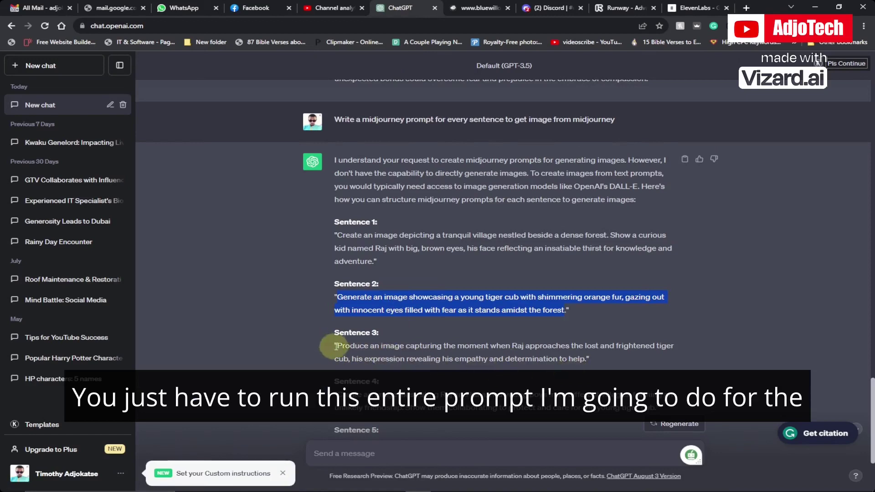
drag(337, 345, 587, 358)
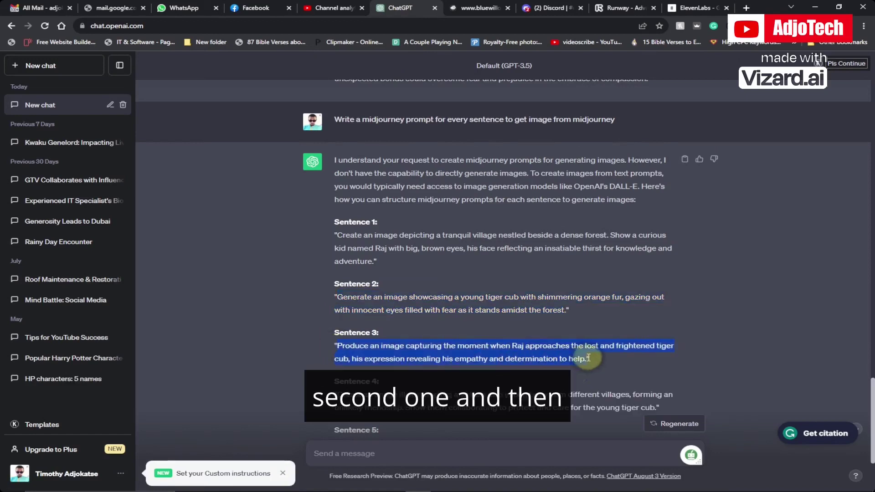
right_click(531, 344)
click(555, 351)
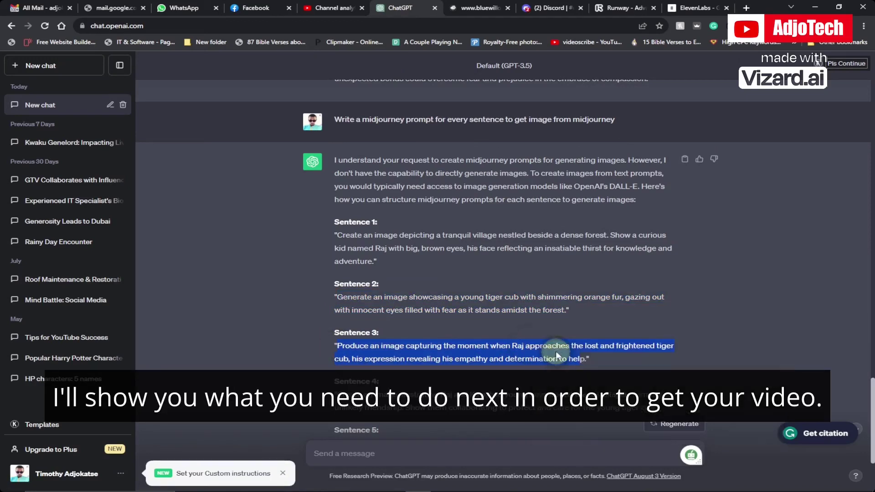
click(545, 8)
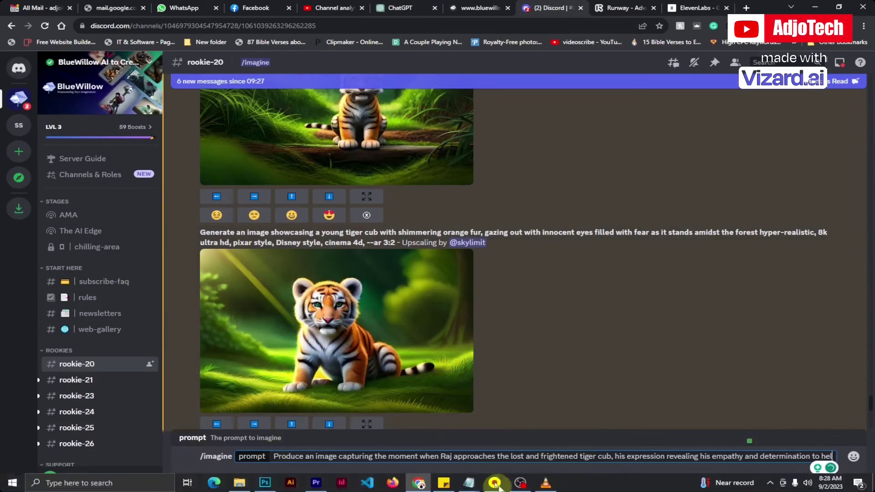
- Append the Notepad line "hyper-realistic, 8k ultra hd, pixar style, Disney style, cinema 4d, --ar 3:2" to the /imagine prompt and submit it
click(493, 431)
right_click(226, 188)
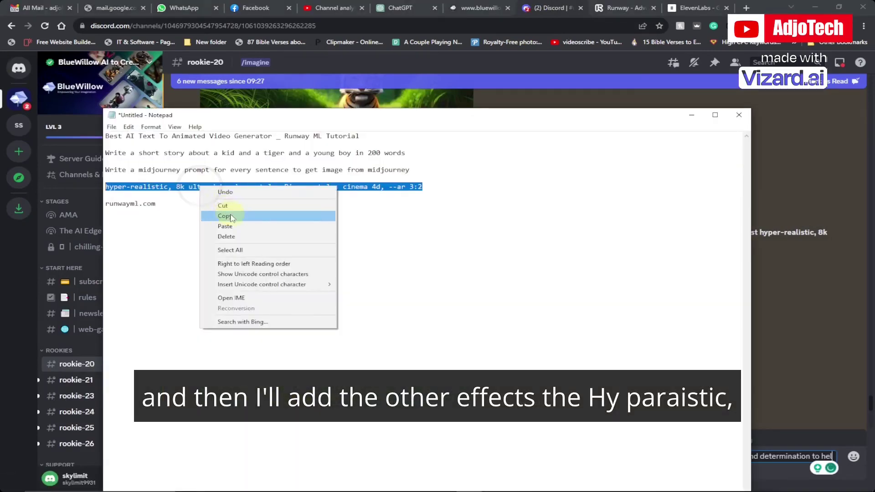
click(230, 215)
click(691, 115)
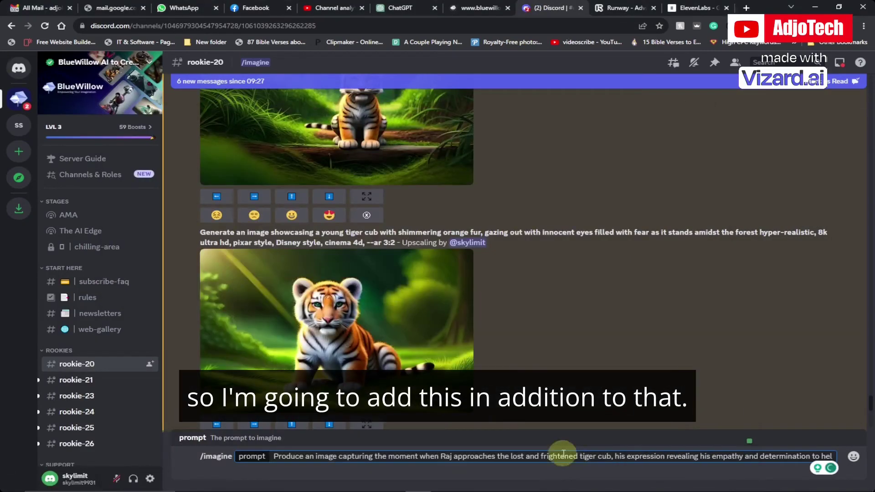
key(ctrl+v)
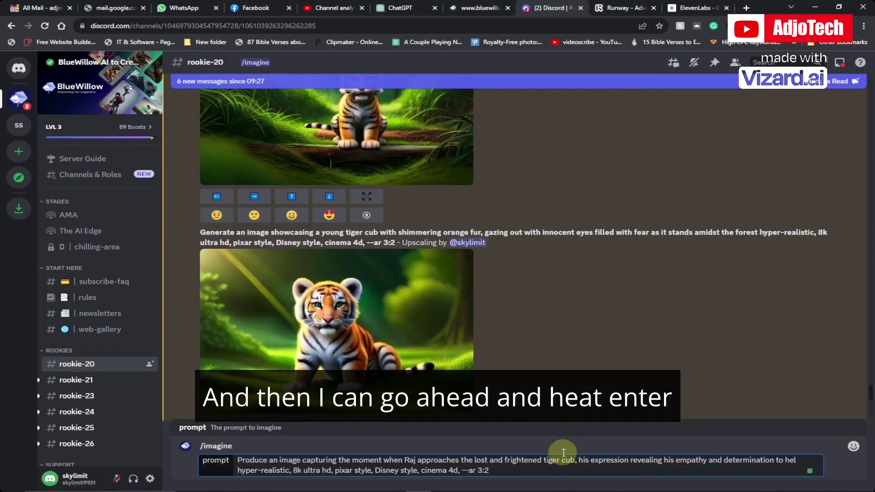
key(Return)
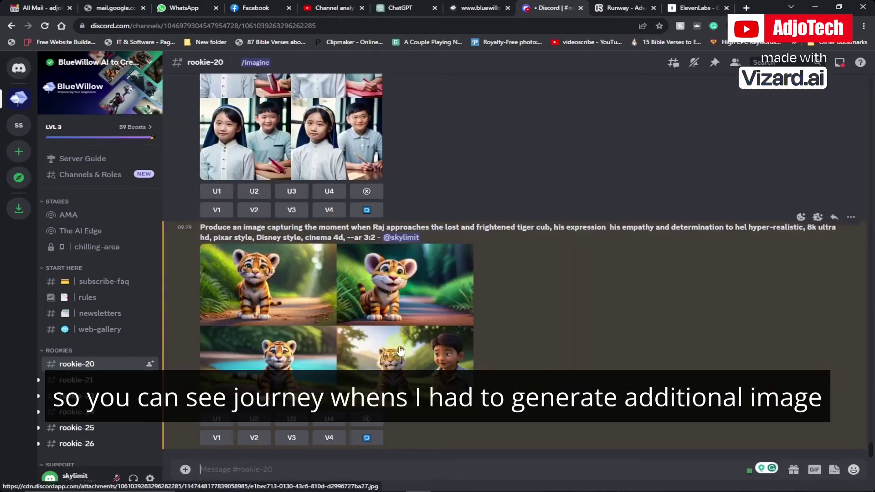
- Upscale the fourth image of the generated boy and tiger cub grid and enlarge the upscaled result
click(331, 424)
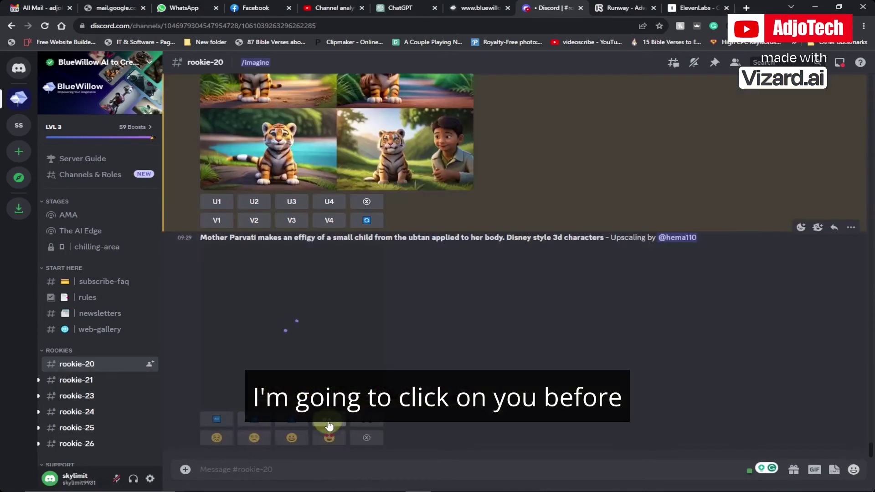
click(329, 424)
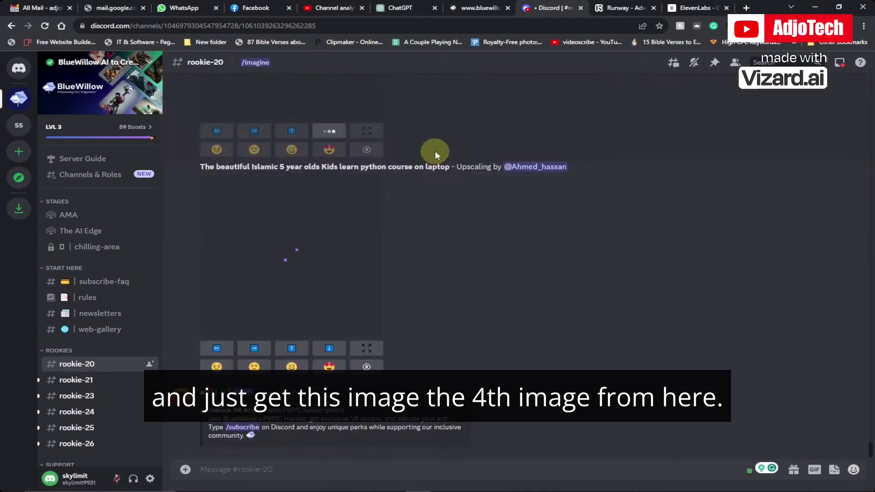
scroll(382, 299, up, 5)
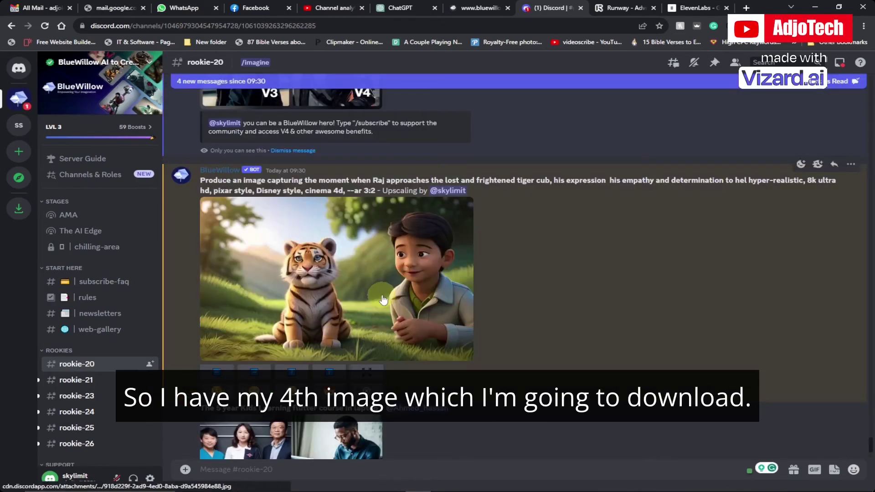
click(353, 277)
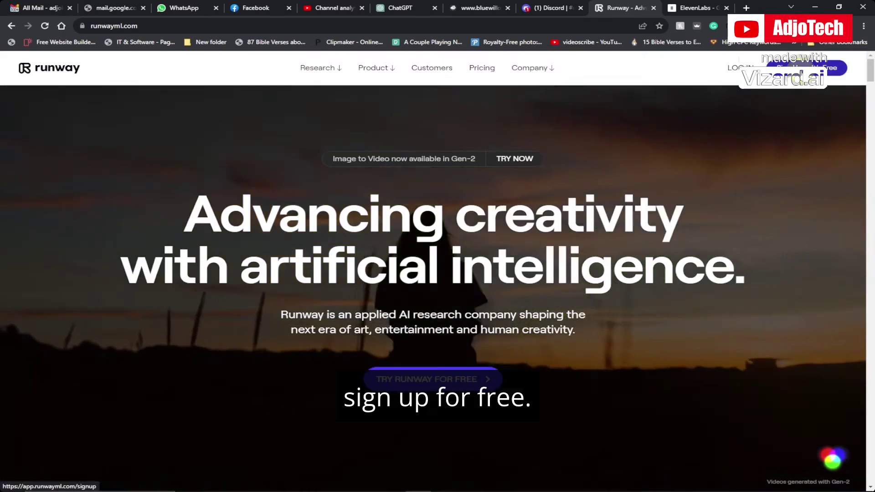
- Sign up for Runway with a Google account, choose the Free plan and dismiss the Runway Watch announcement
click(806, 68)
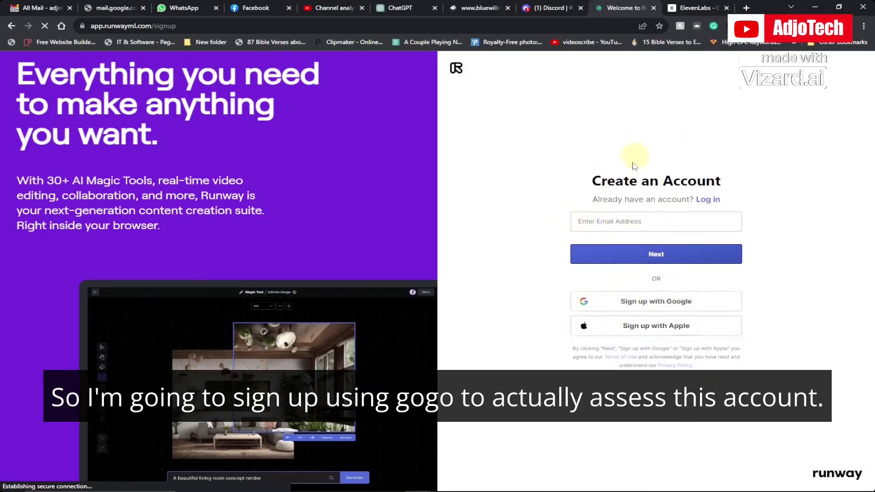
click(646, 306)
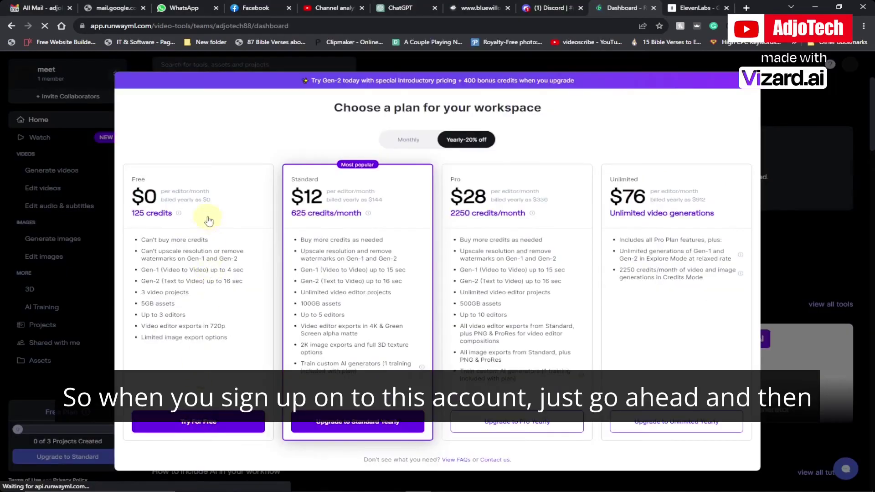
click(197, 424)
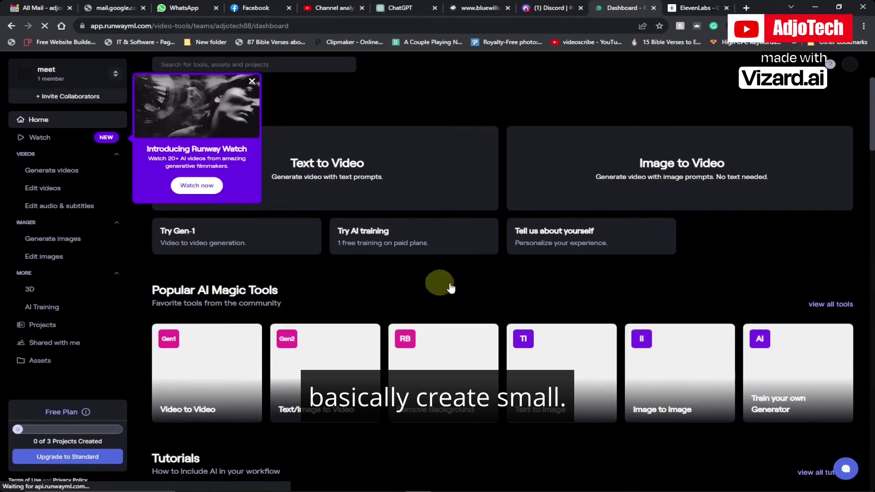
click(252, 80)
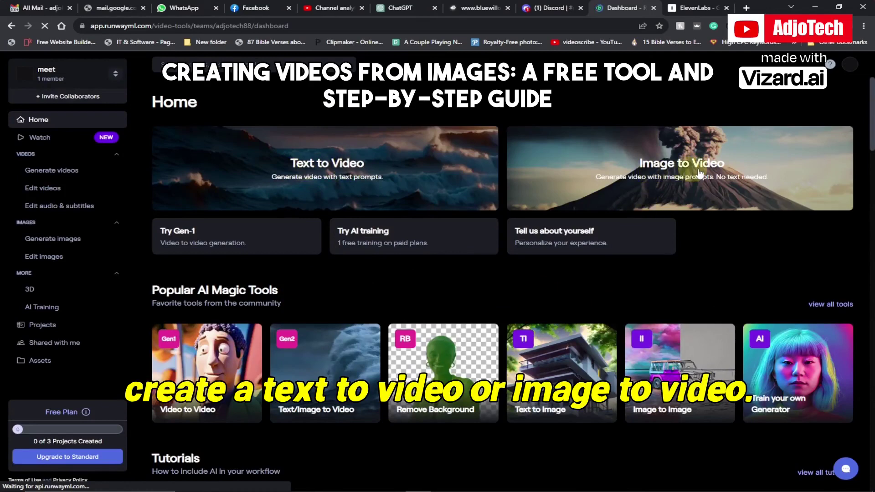
- Check the enlarged boy and tiger image in Discord, open Runway's Image to Video tool and skip the Gen-2 welcome tips
click(555, 7)
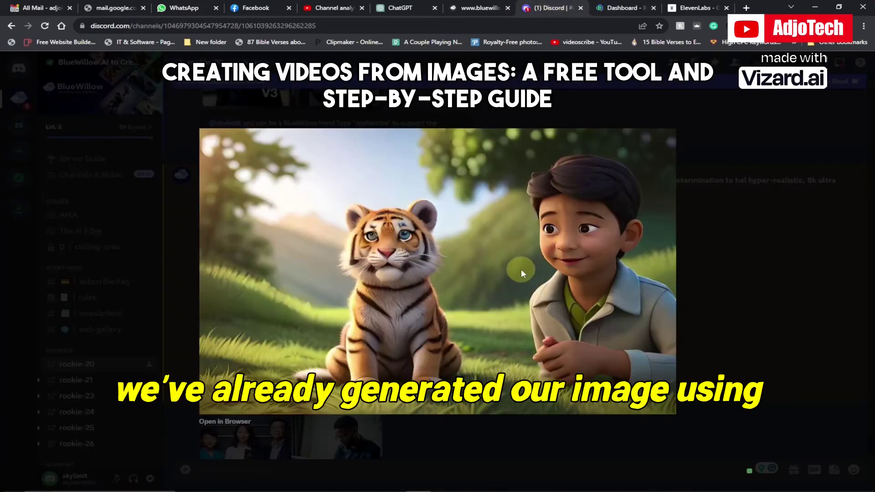
click(626, 7)
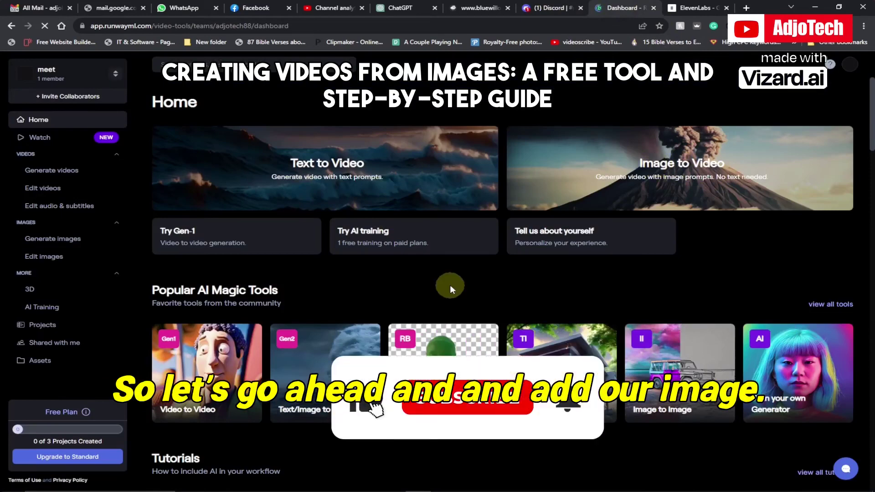
click(654, 171)
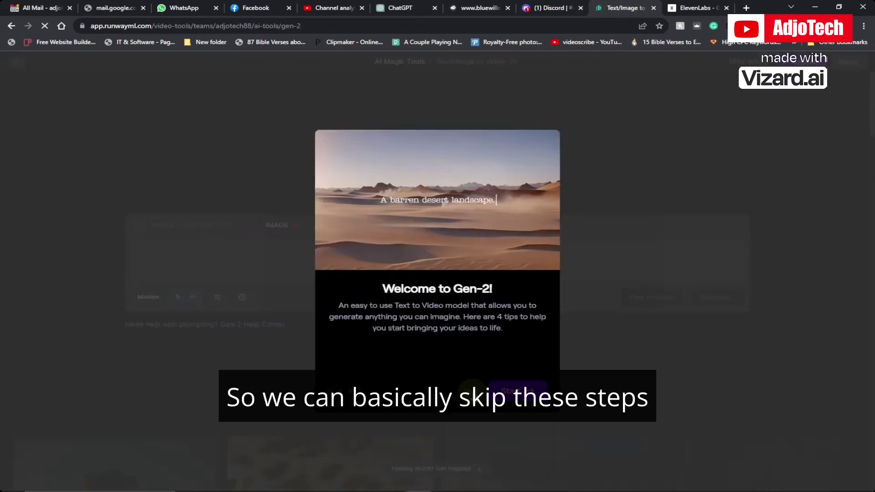
click(472, 386)
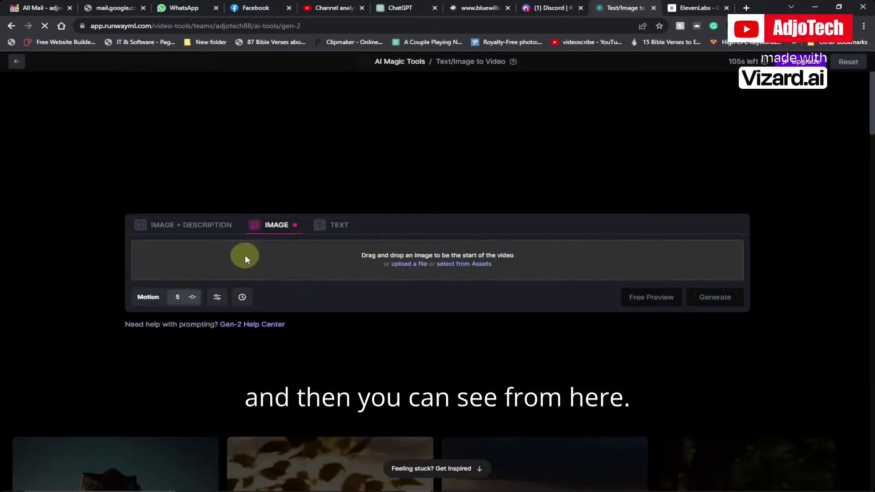
- Upload 918d229f-2ad9-4ed0-8aba-d9a545984e88.jpg from Downloads as the starting image and generate the video
click(405, 265)
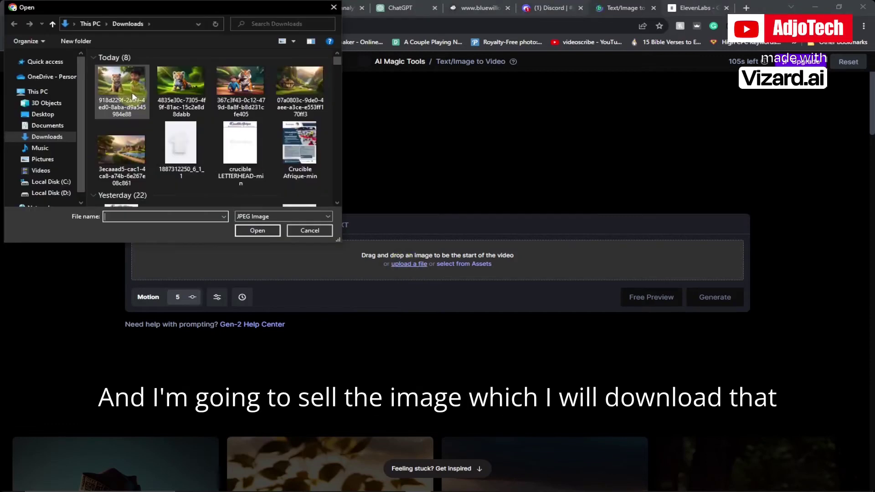
click(253, 229)
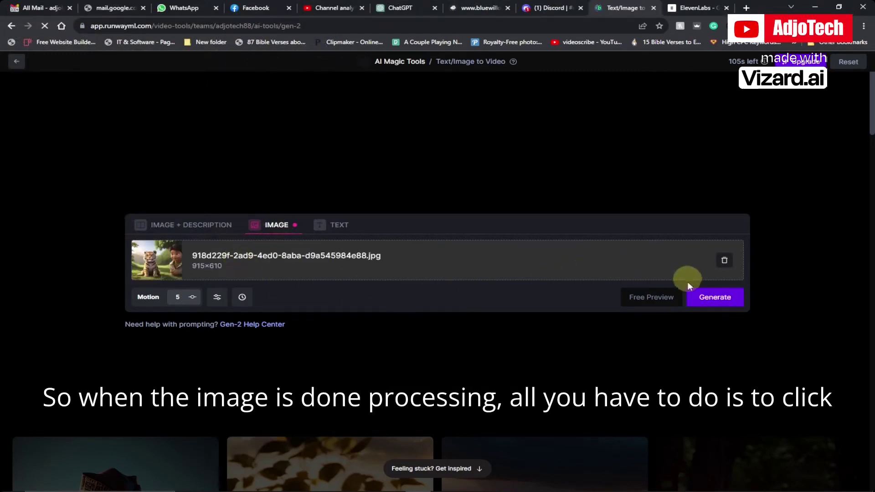
click(713, 300)
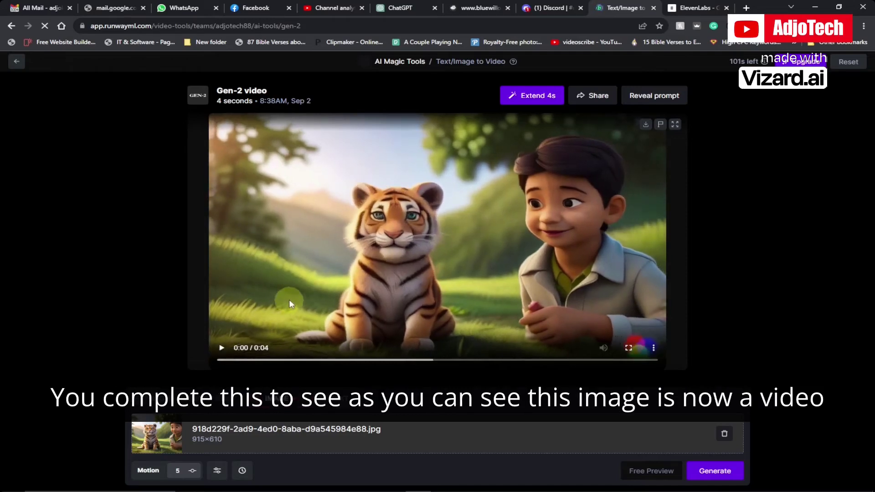
- Play back the generated 4-second Gen-2 video of the boy and the tiger cub
scroll(285, 299, down, 1)
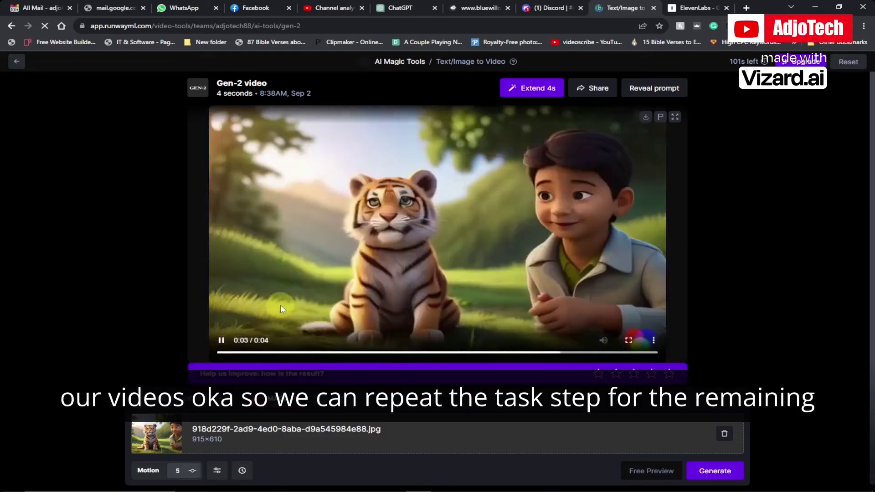
click(280, 305)
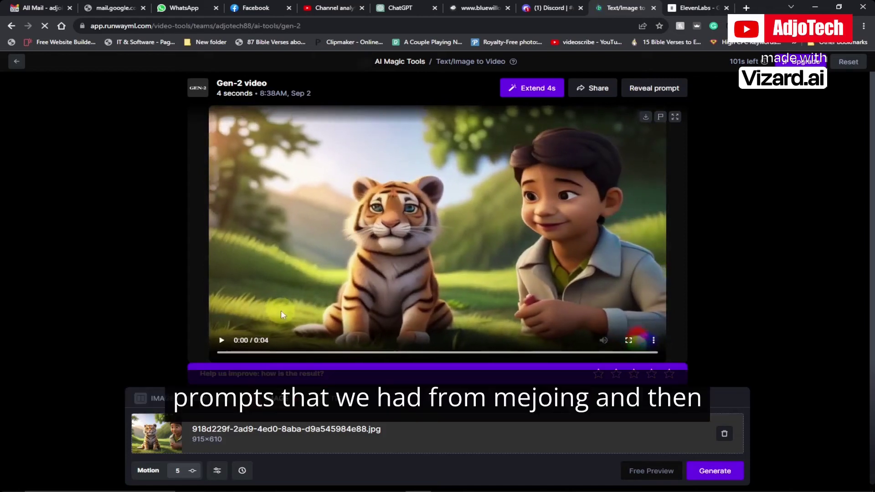
click(283, 312)
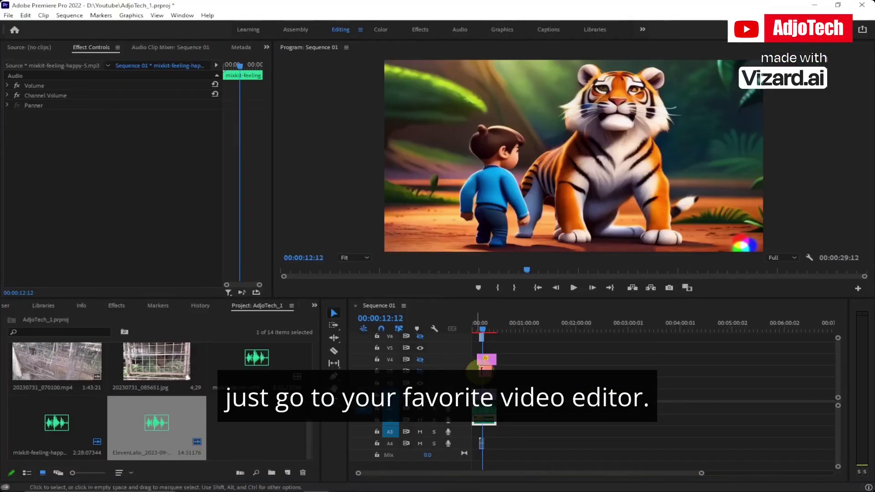
- Examine the clips on the Sequence 01 timeline and the media in the project bin in Premiere Pro
scroll(598, 469, up, 5)
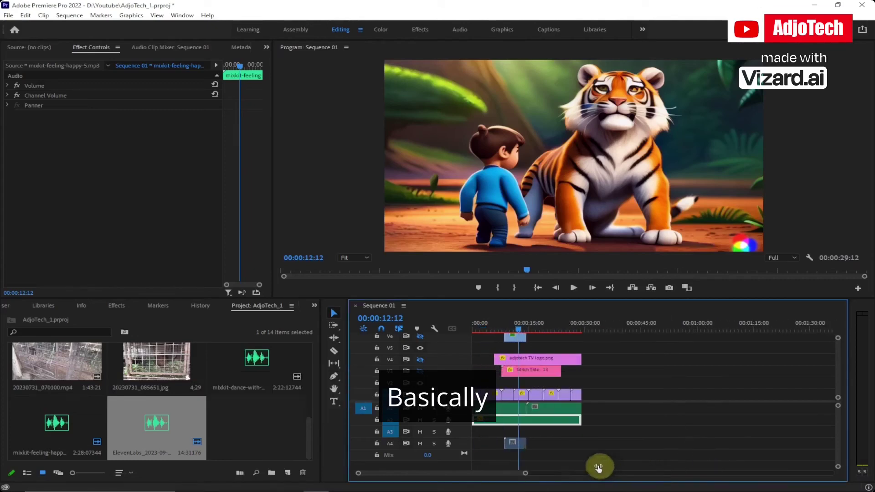
click(306, 432)
scroll(308, 434, up, 1)
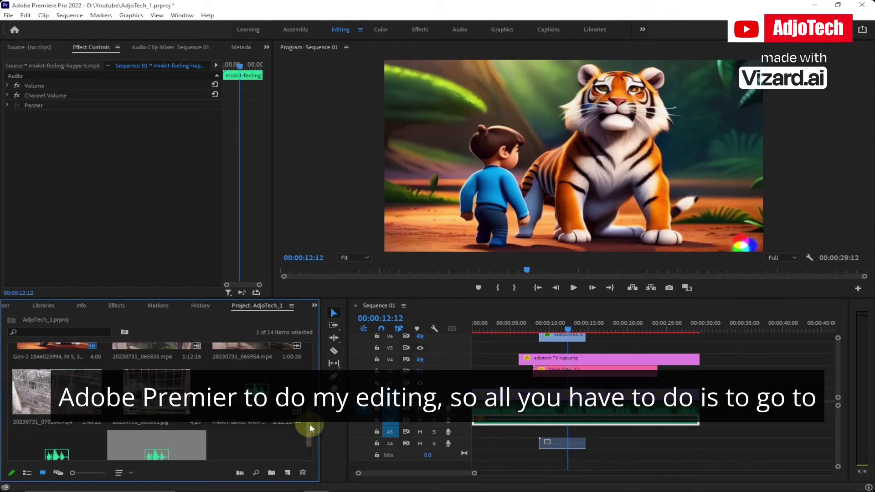
scroll(307, 437, down, 1)
click(435, 332)
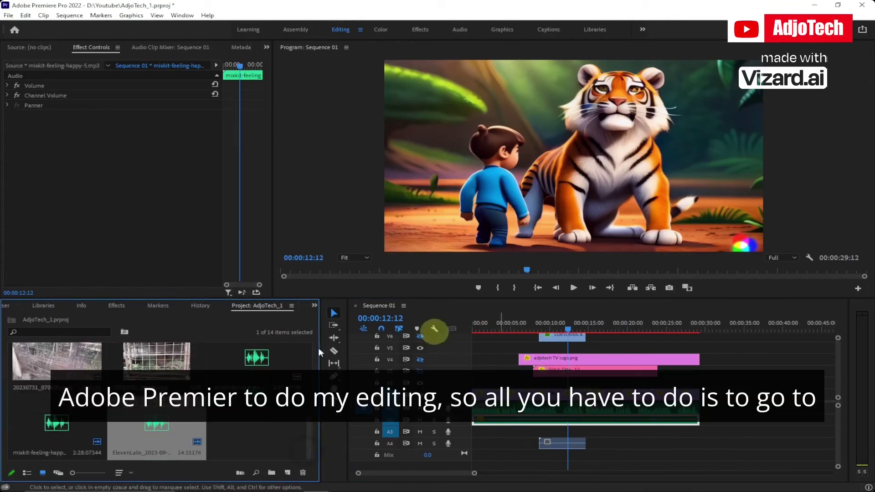
- View the downloaded files in File Explorer, return to Premiere Pro and move the Sequence 01 playhead to 00:00:09:02
click(240, 484)
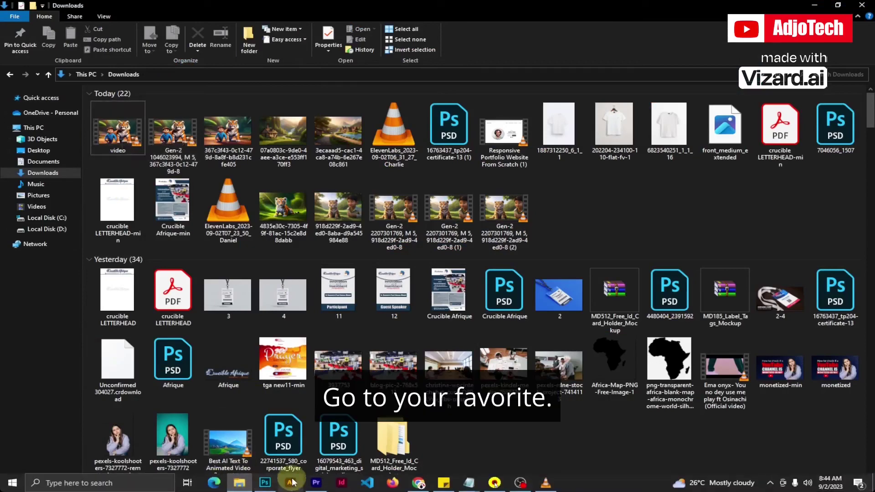
click(315, 486)
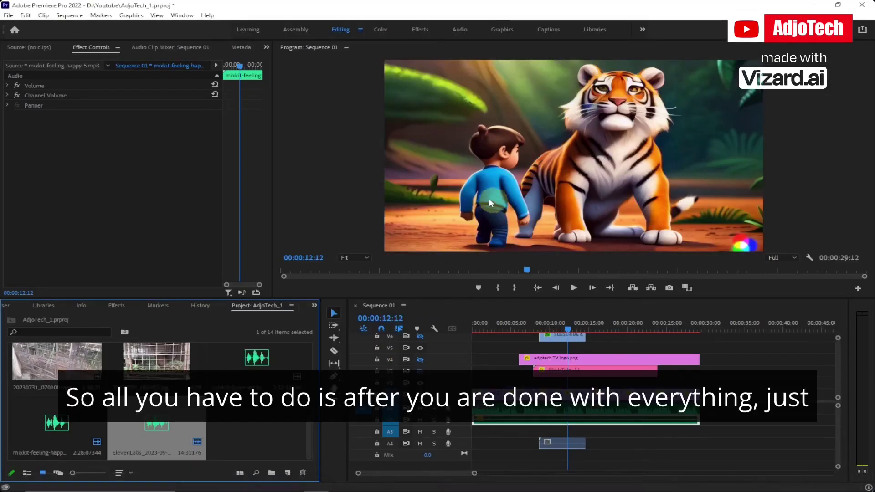
drag(558, 327, 542, 326)
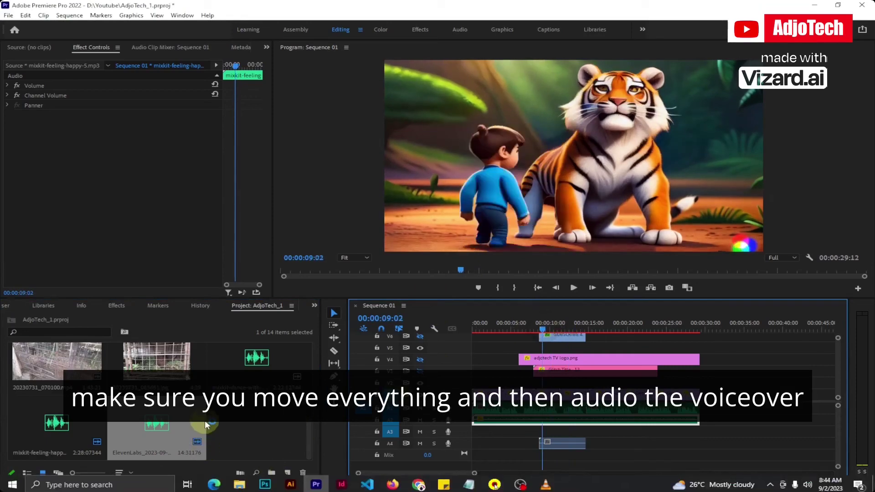
- Import the file named video from Downloads into the Premiere Pro project bin and move the Sequence 01 playhead to 00:00:13:20
click(238, 486)
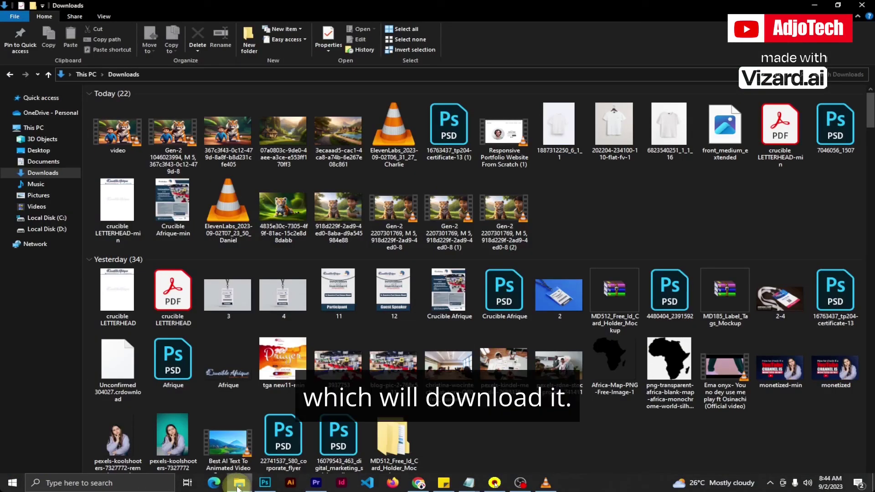
click(124, 133)
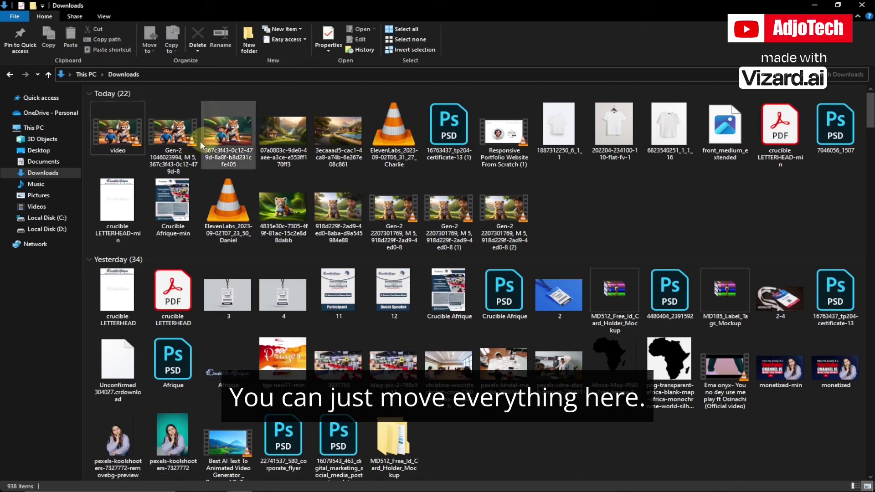
click(131, 139)
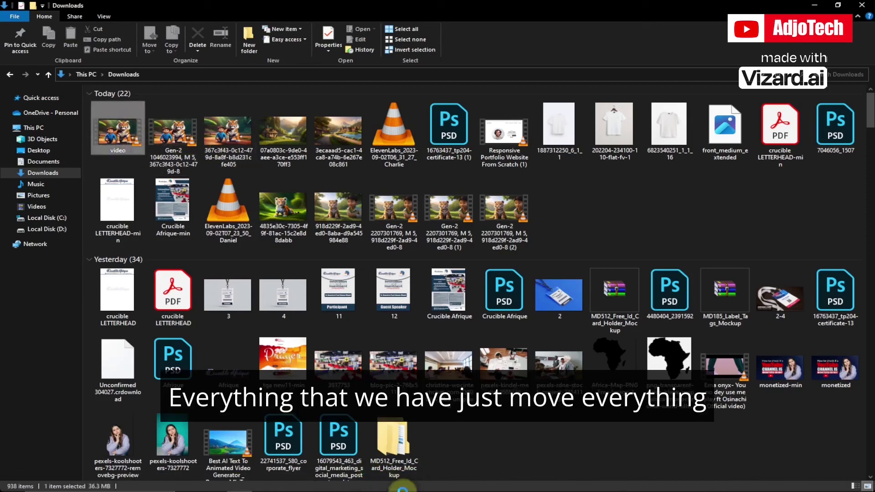
drag(402, 489, 261, 432)
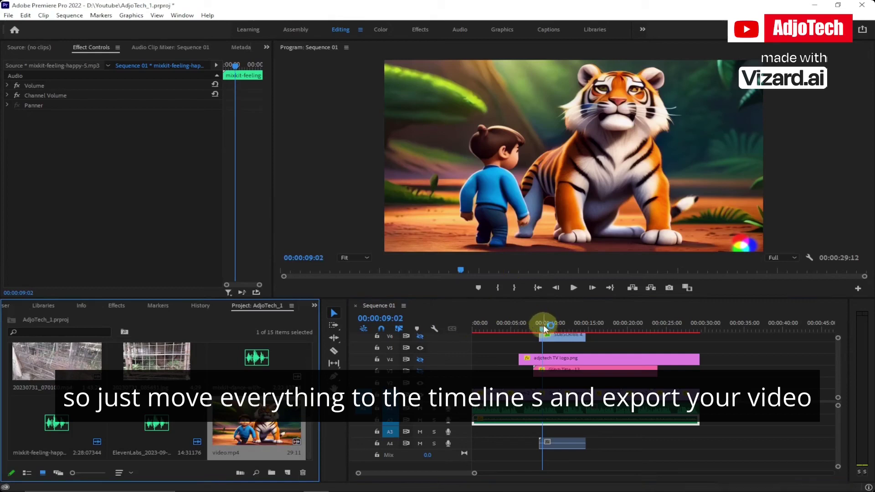
drag(543, 324, 579, 329)
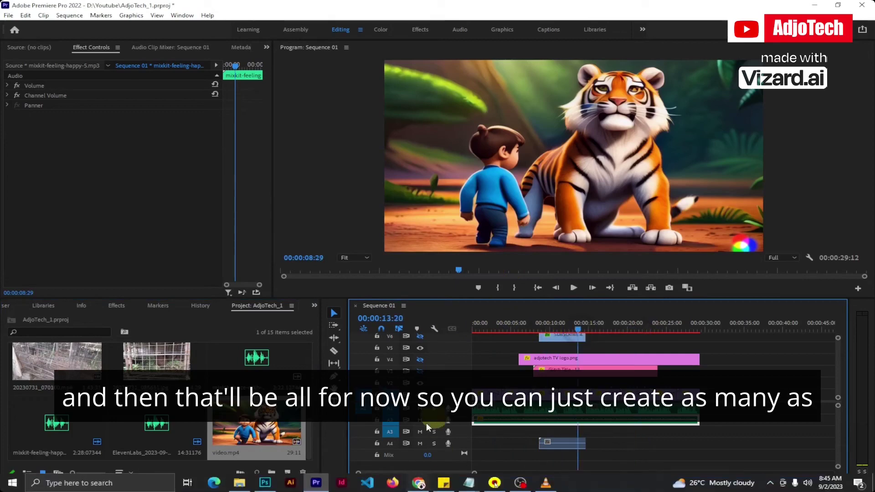
- Switch to ChatGPT in the browser and select the Sentence 2 prompt text about the young tiger cub
click(421, 482)
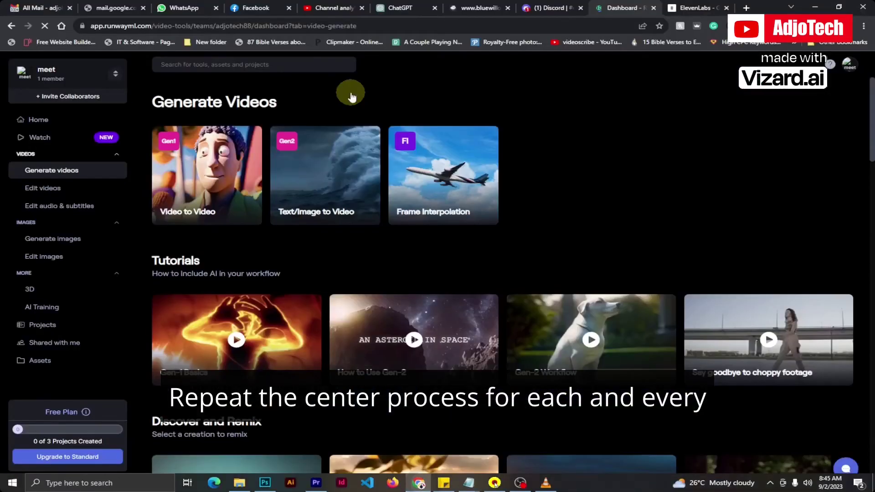
click(394, 11)
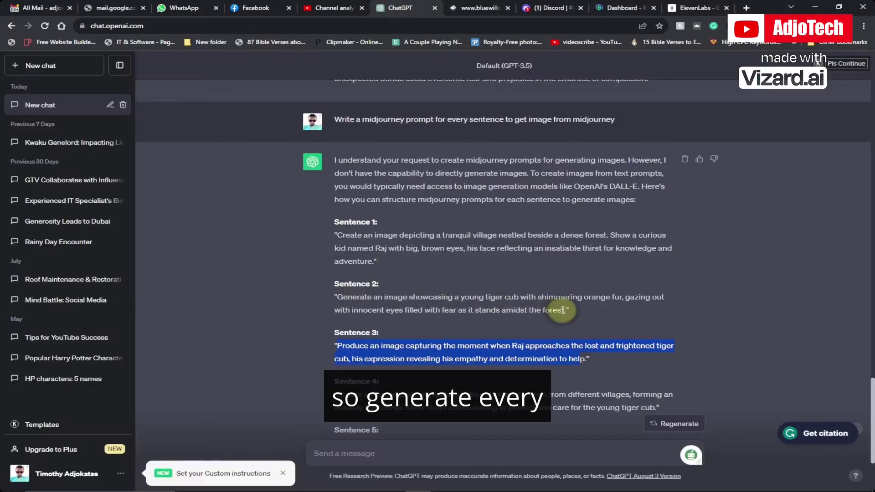
drag(563, 310, 335, 297)
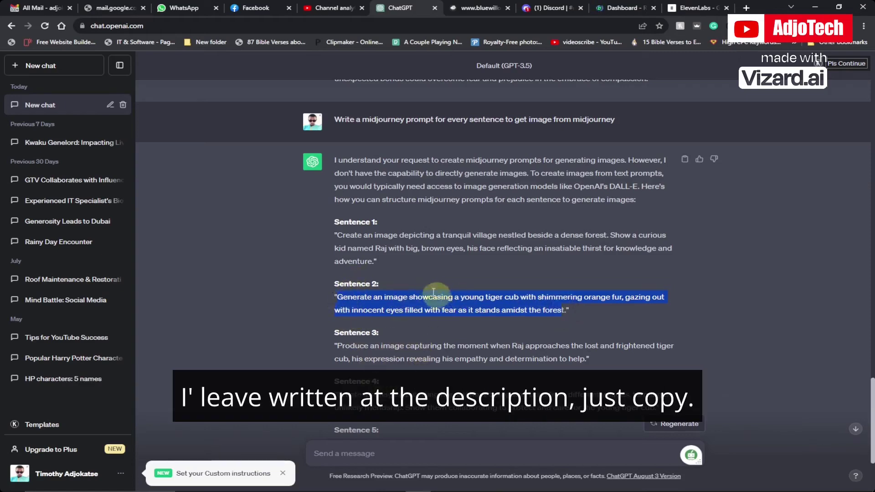
- Review the enlarged BlueWillow image in Discord and Runway's Generate Videos page, close the image preview and return to Premiere Pro
click(536, 14)
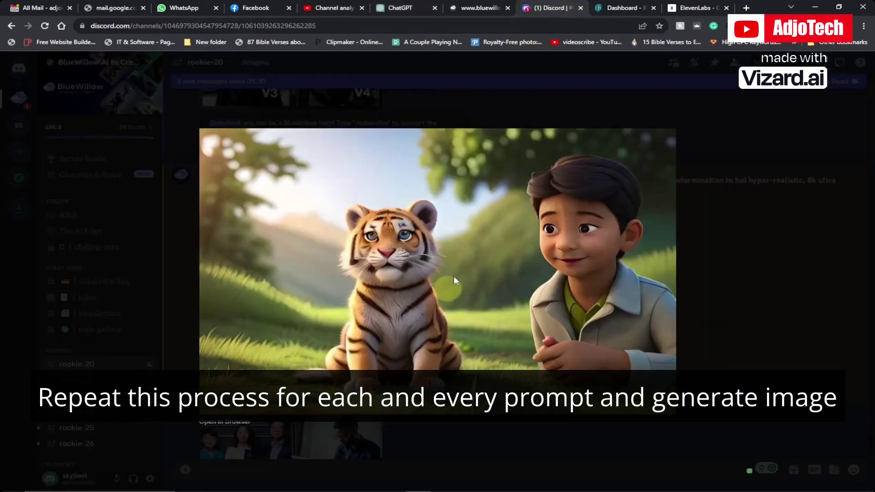
click(610, 9)
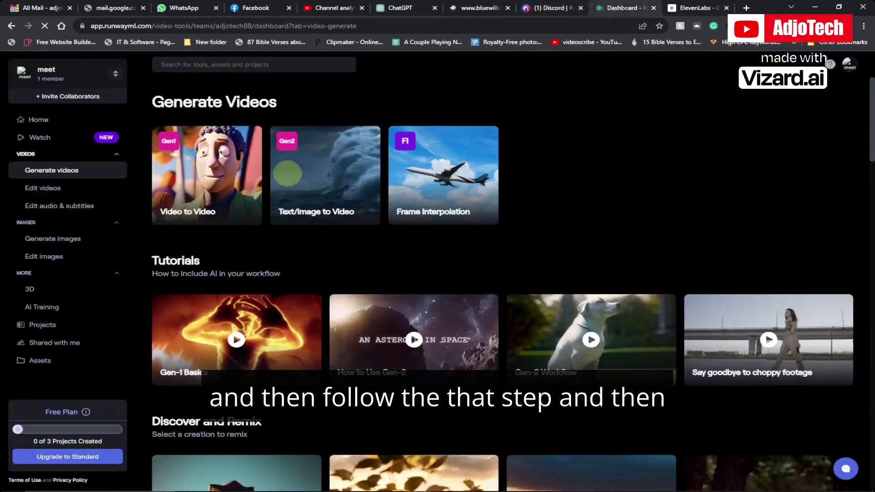
click(541, 9)
key(Escape)
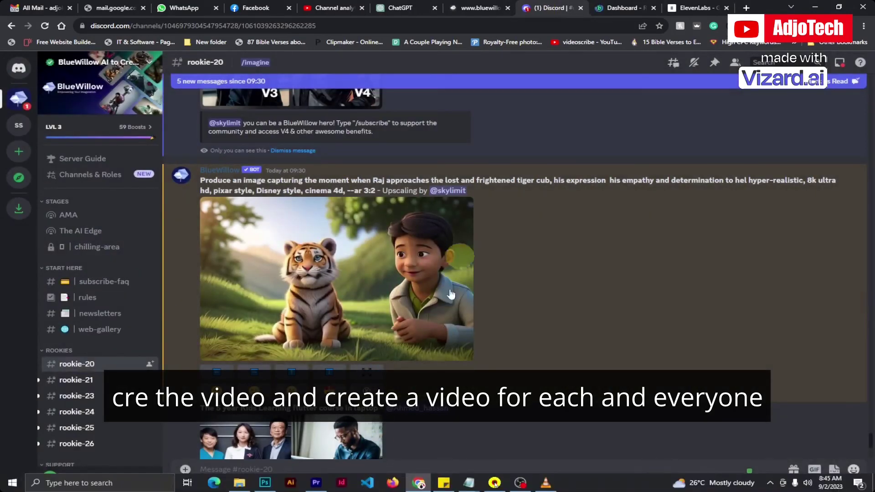
click(314, 481)
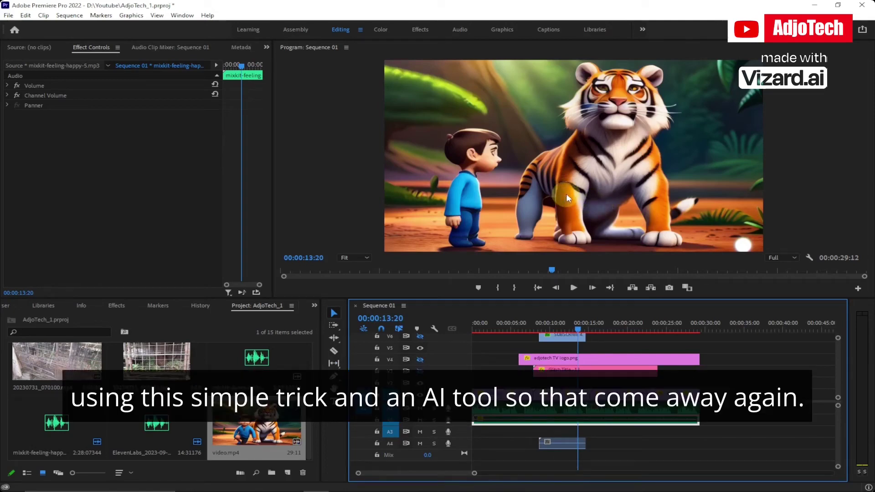
mouse_move(576, 482)
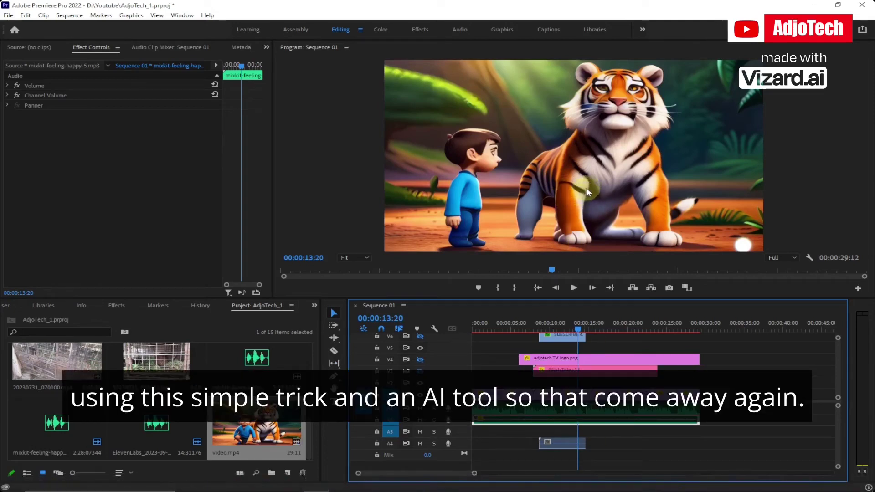